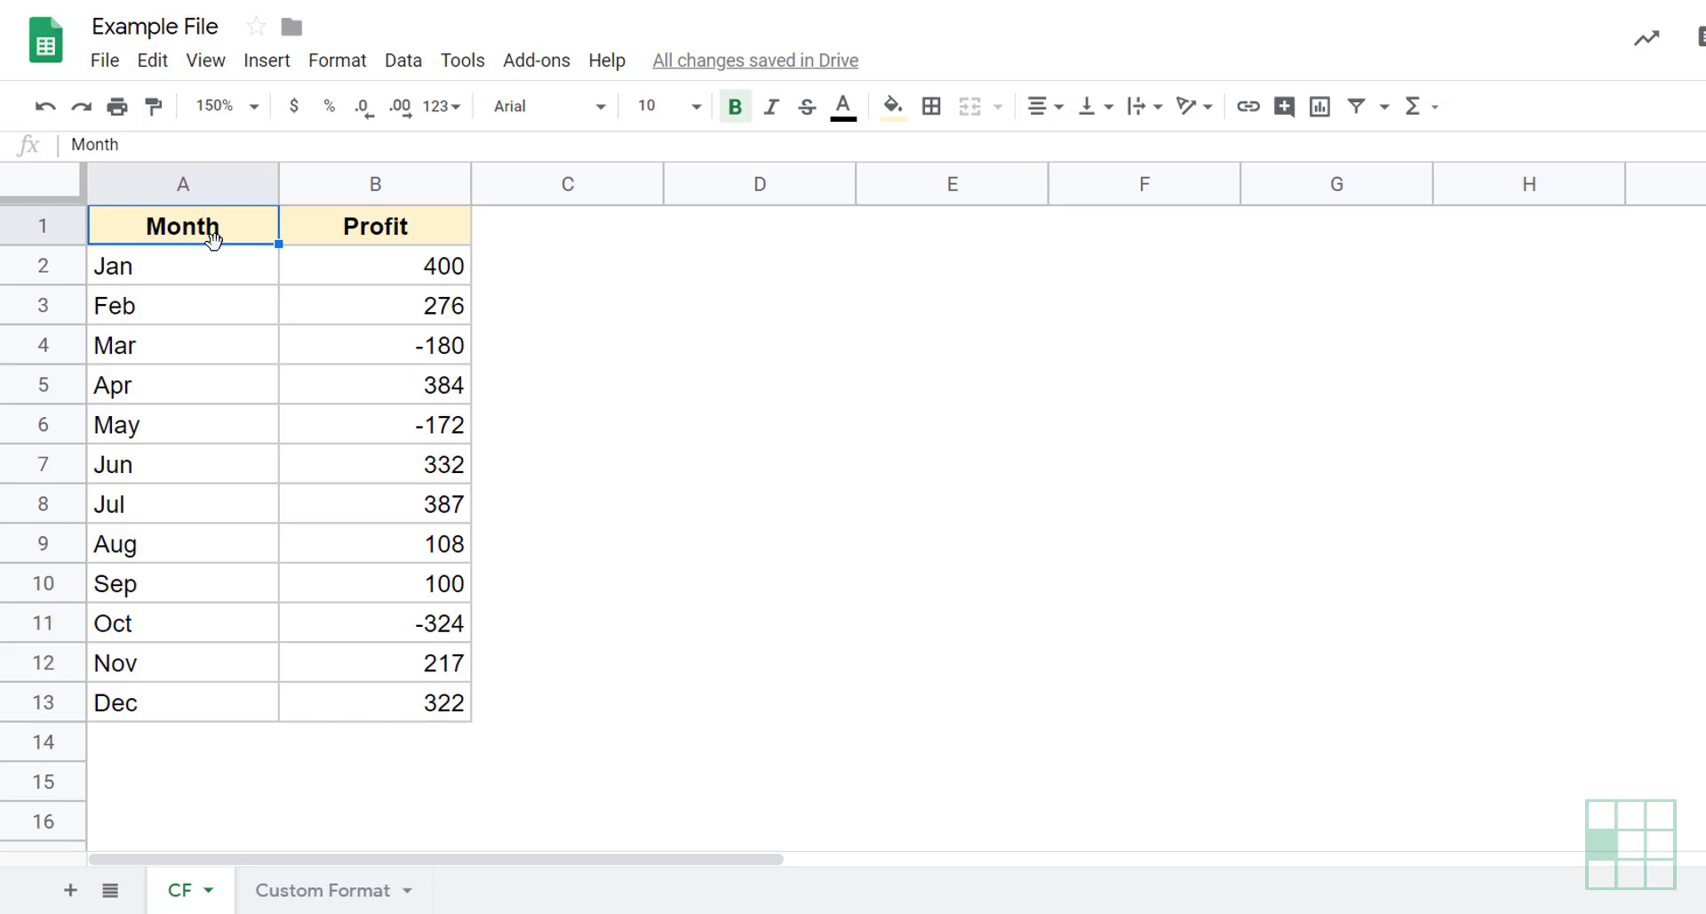
- Note the negative Mar and May profits, then open conditional formatting for B2:B13
{"action": "left_click", "coordinate": [400, 356]}
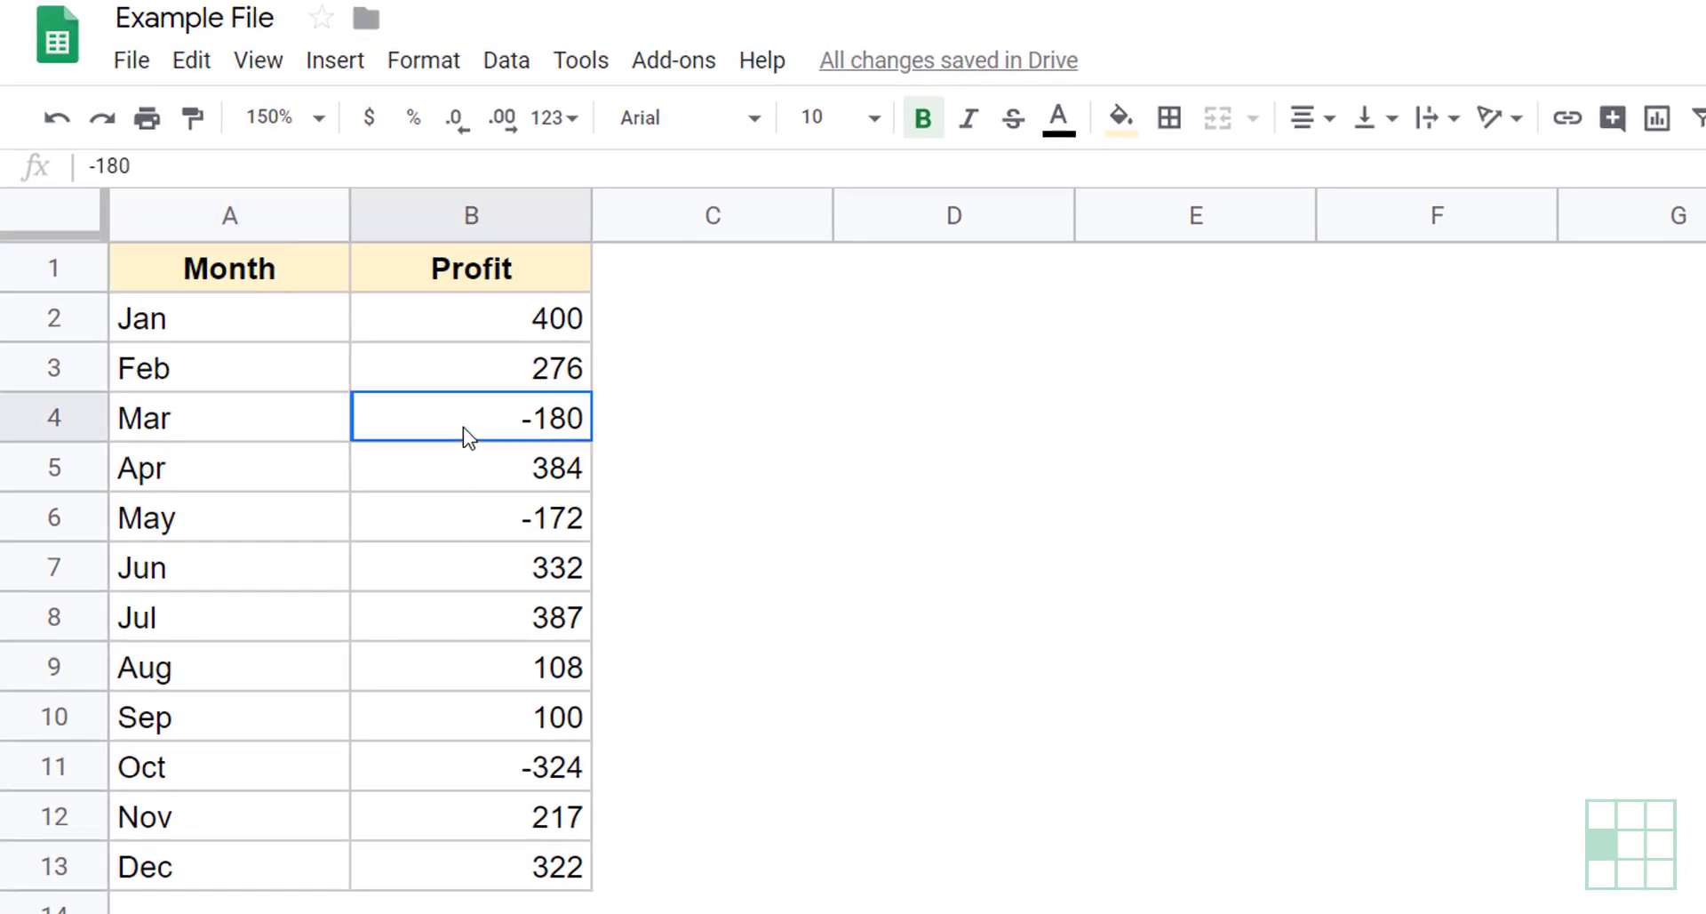
{"action": "left_click", "coordinate": [494, 532]}
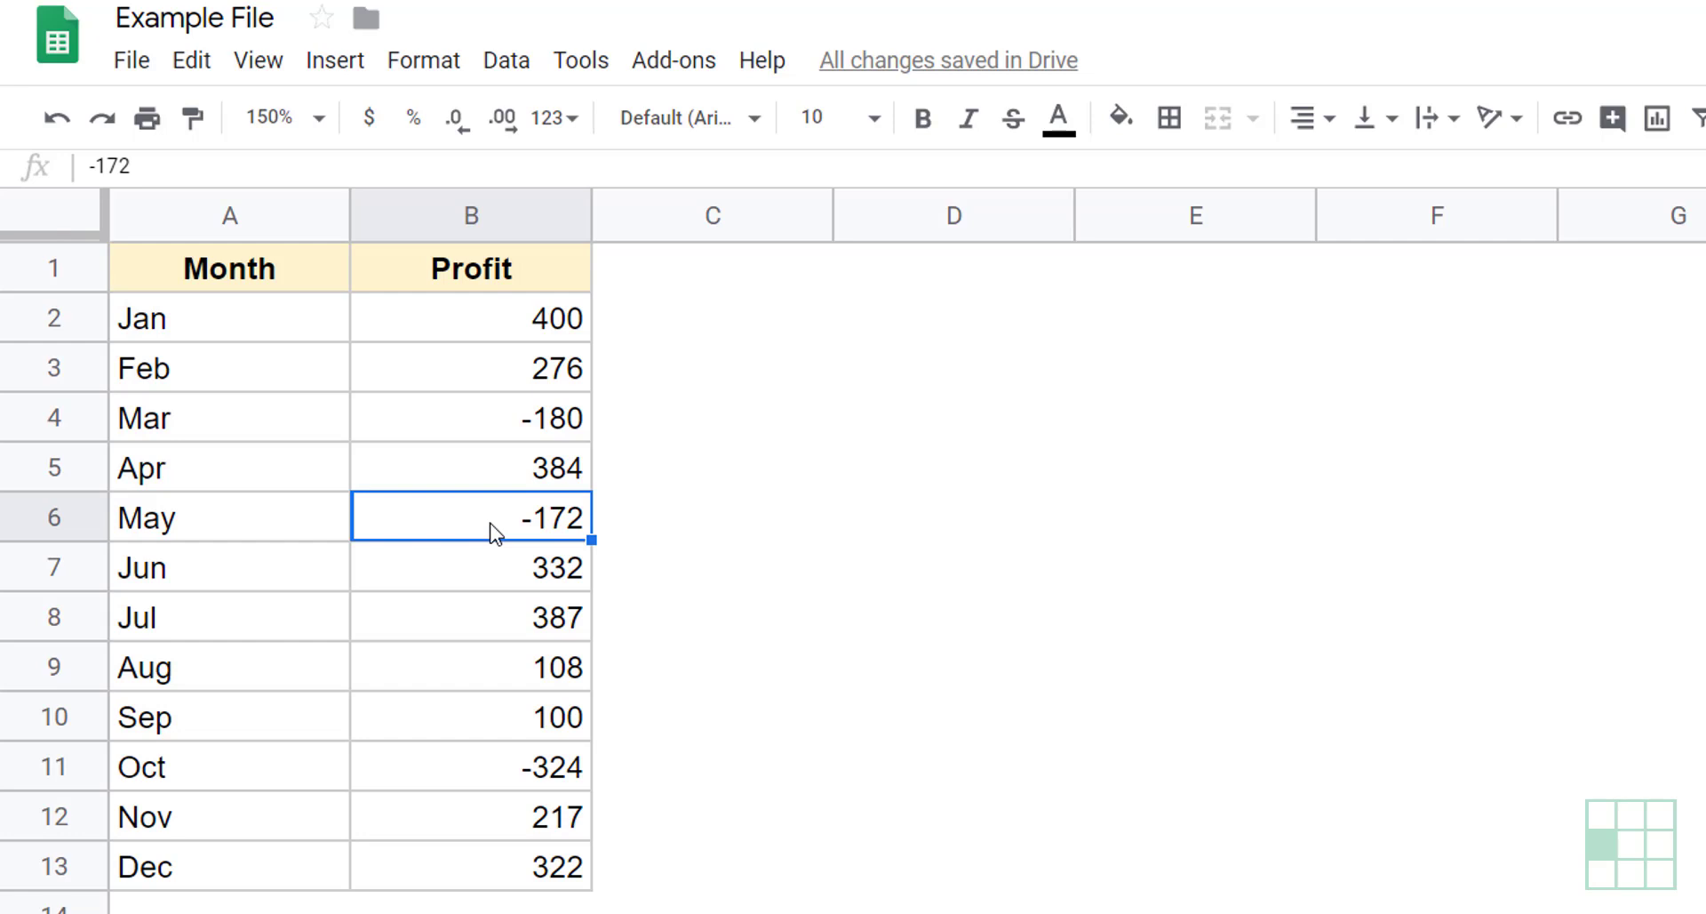
{"action": "left_click", "coordinate": [479, 331]}
{"action": "left_click_drag", "start_coordinate": [481, 330], "coordinate": [476, 866]}
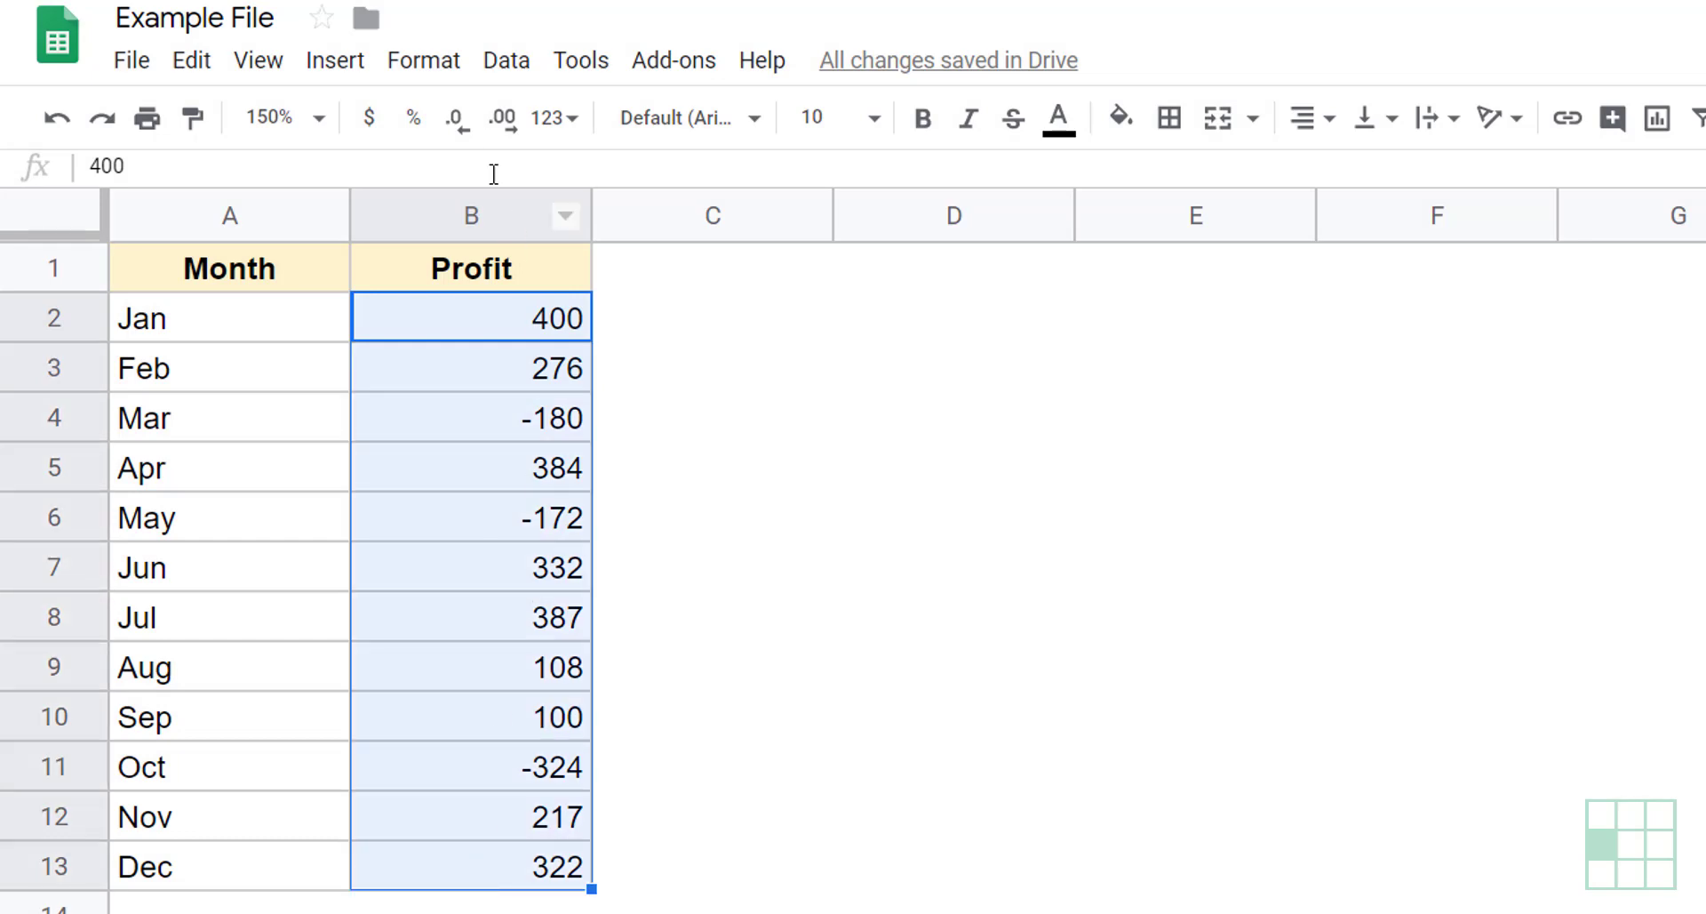
{"action": "left_click", "coordinate": [440, 76]}
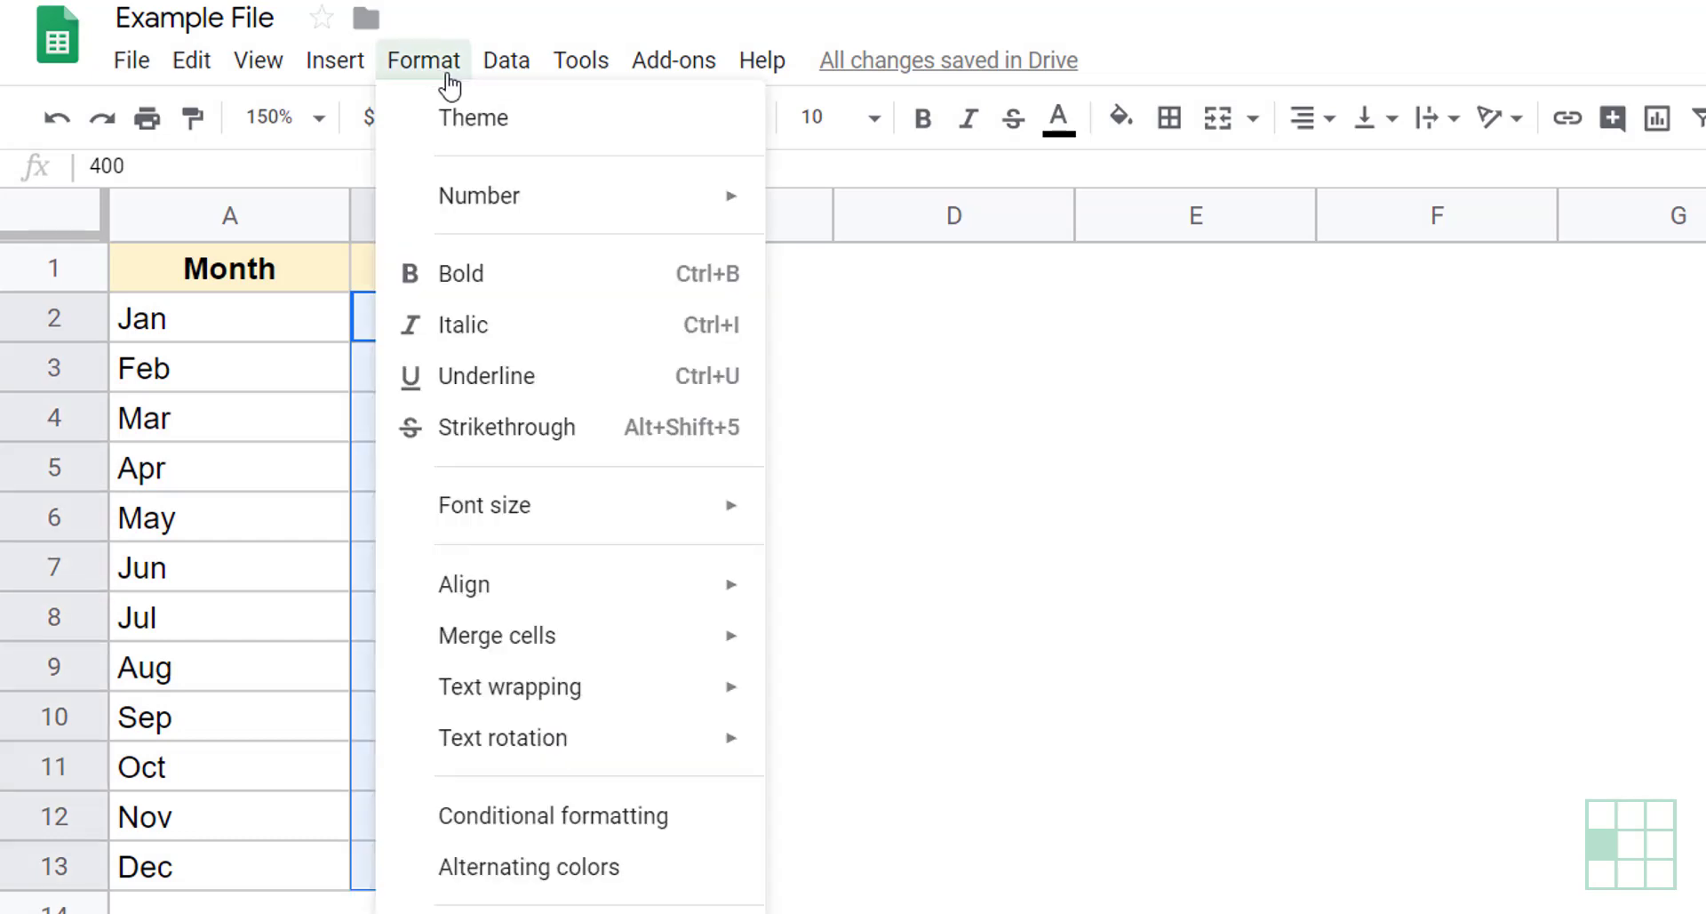
{"action": "left_click", "coordinate": [489, 800]}
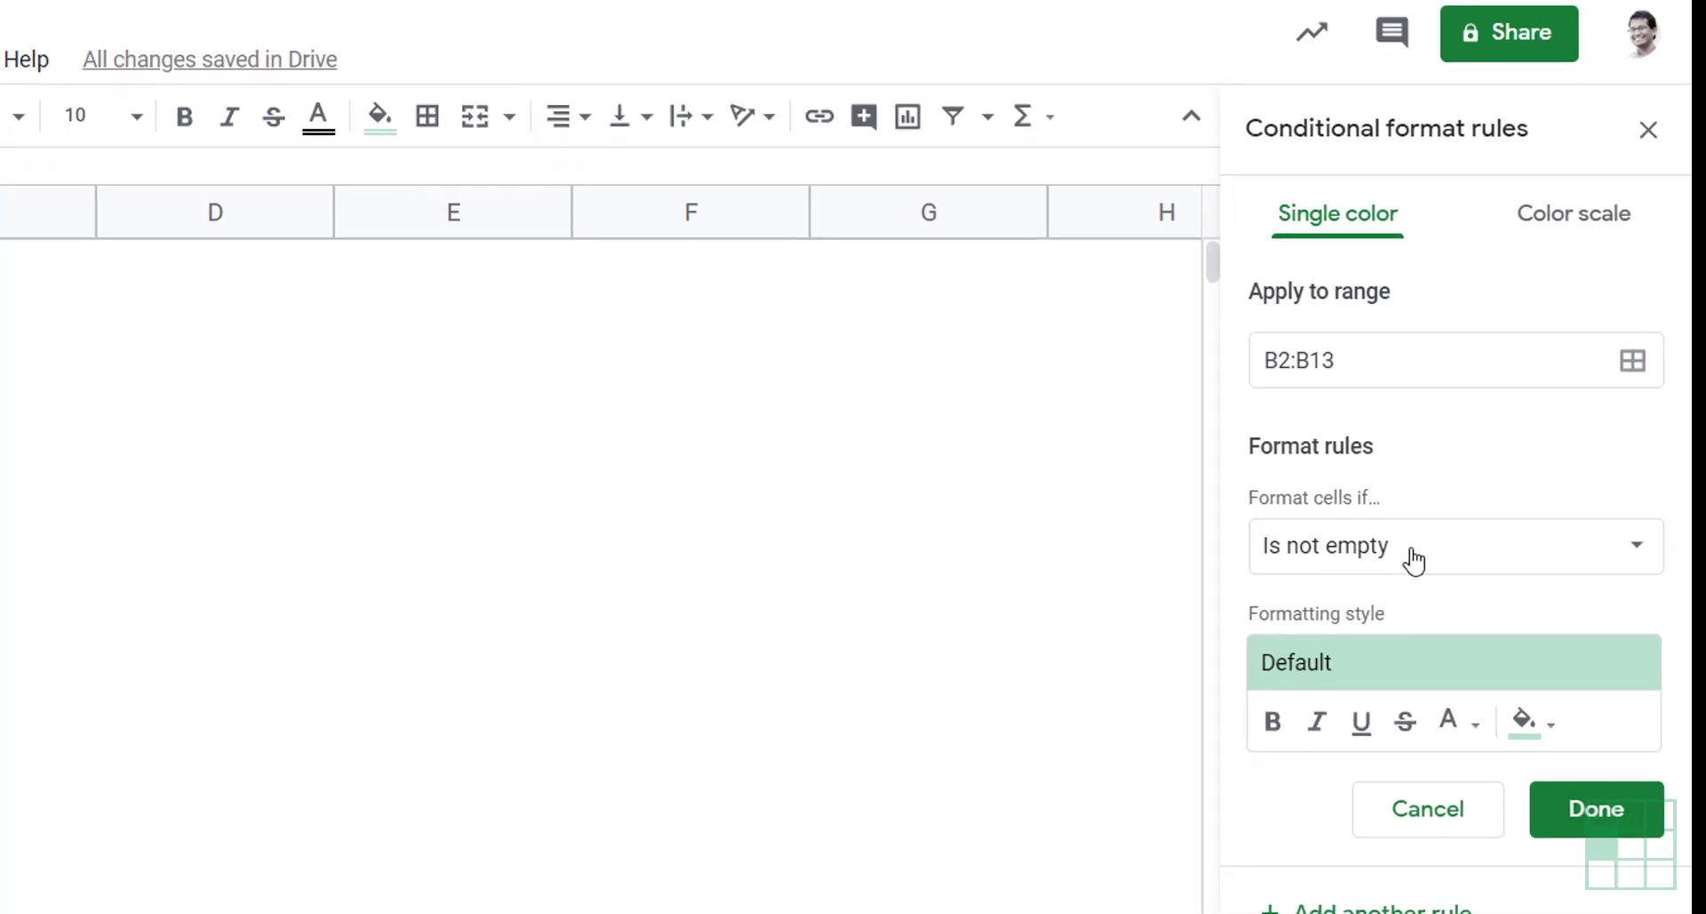
- Set the rule condition to 'Less than' with value 0
{"action": "left_click", "coordinate": [1413, 560]}
{"action": "scroll", "coordinate": [1408, 623], "scroll_direction": "down", "scroll_amount": 3}
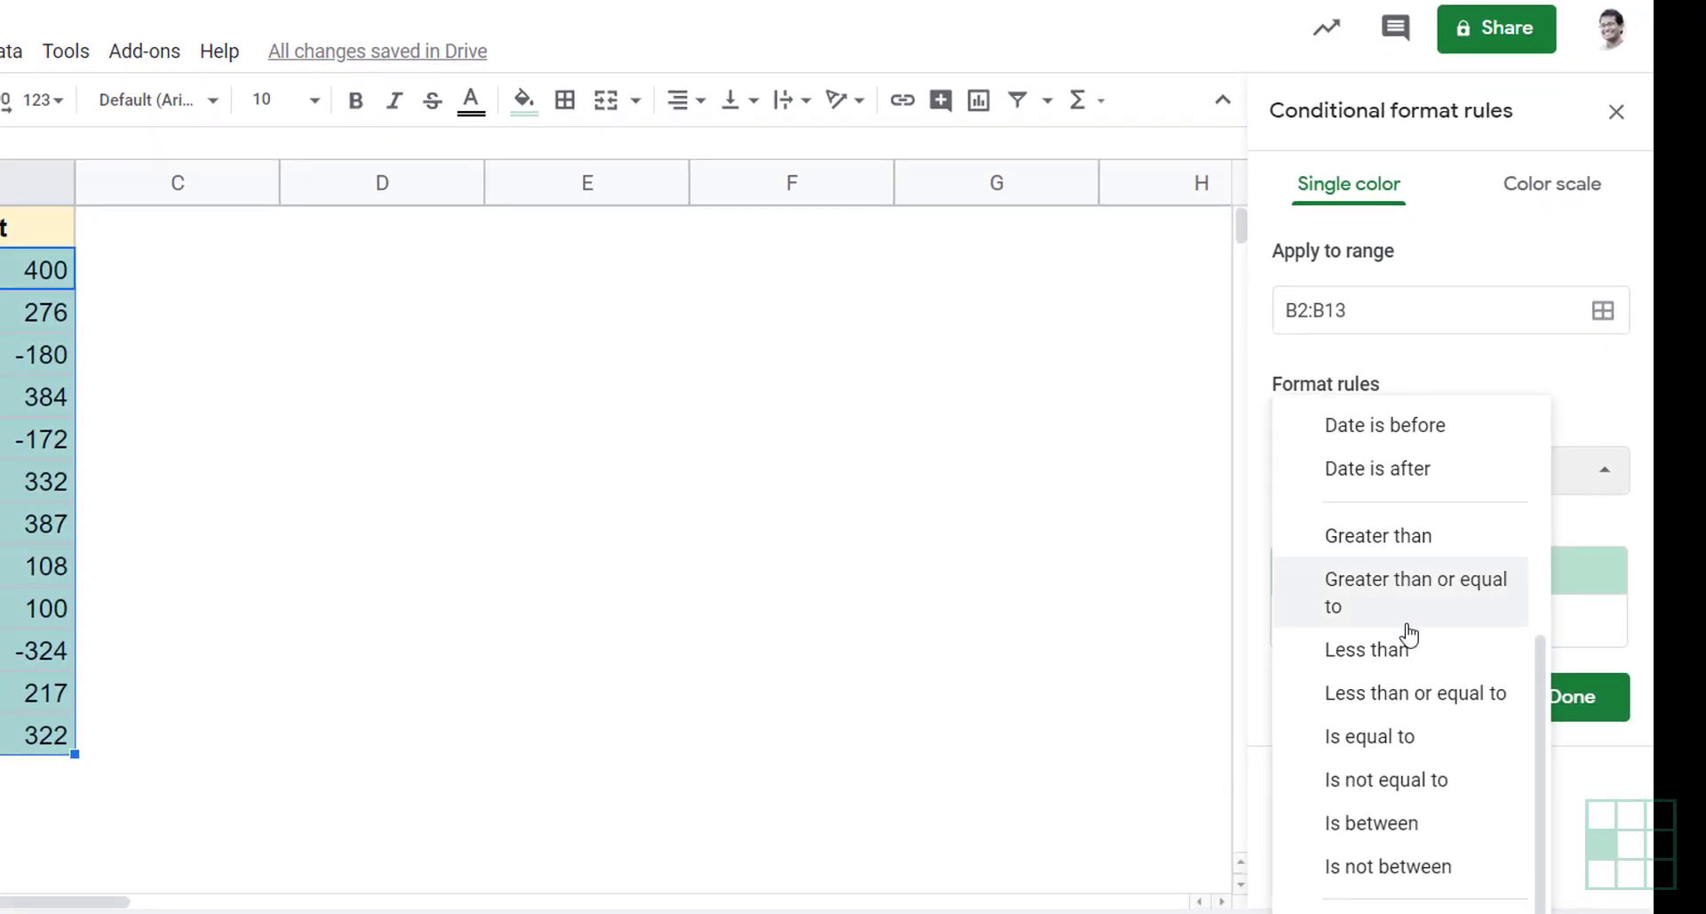
{"action": "left_click", "coordinate": [1371, 653]}
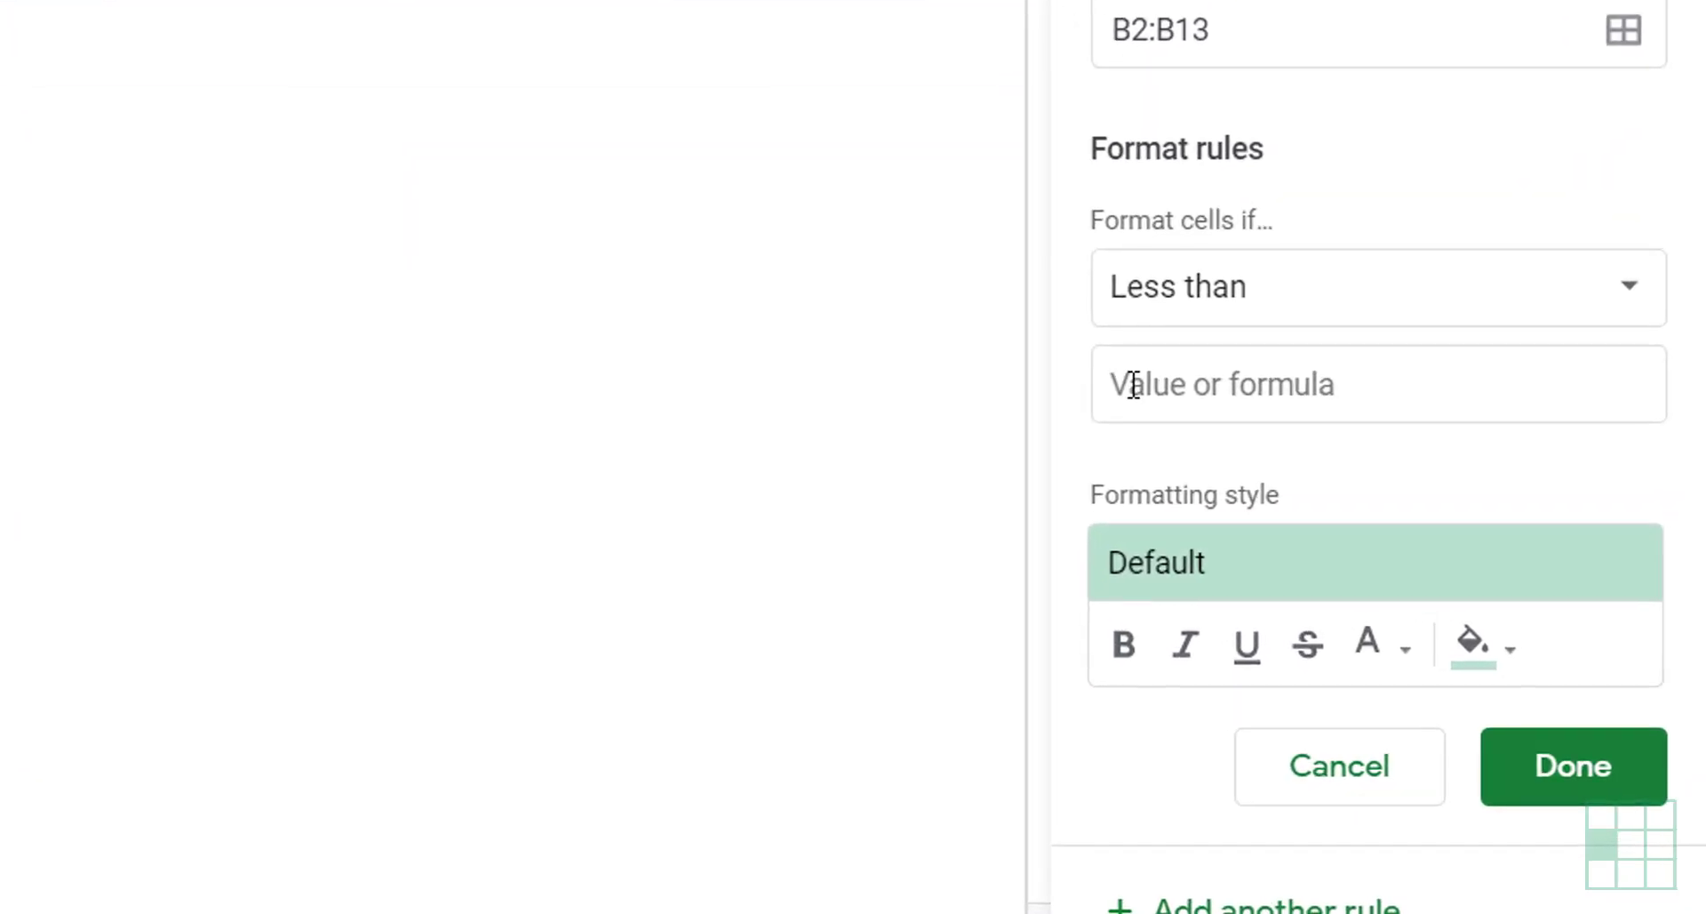
{"action": "left_click", "coordinate": [1134, 384]}
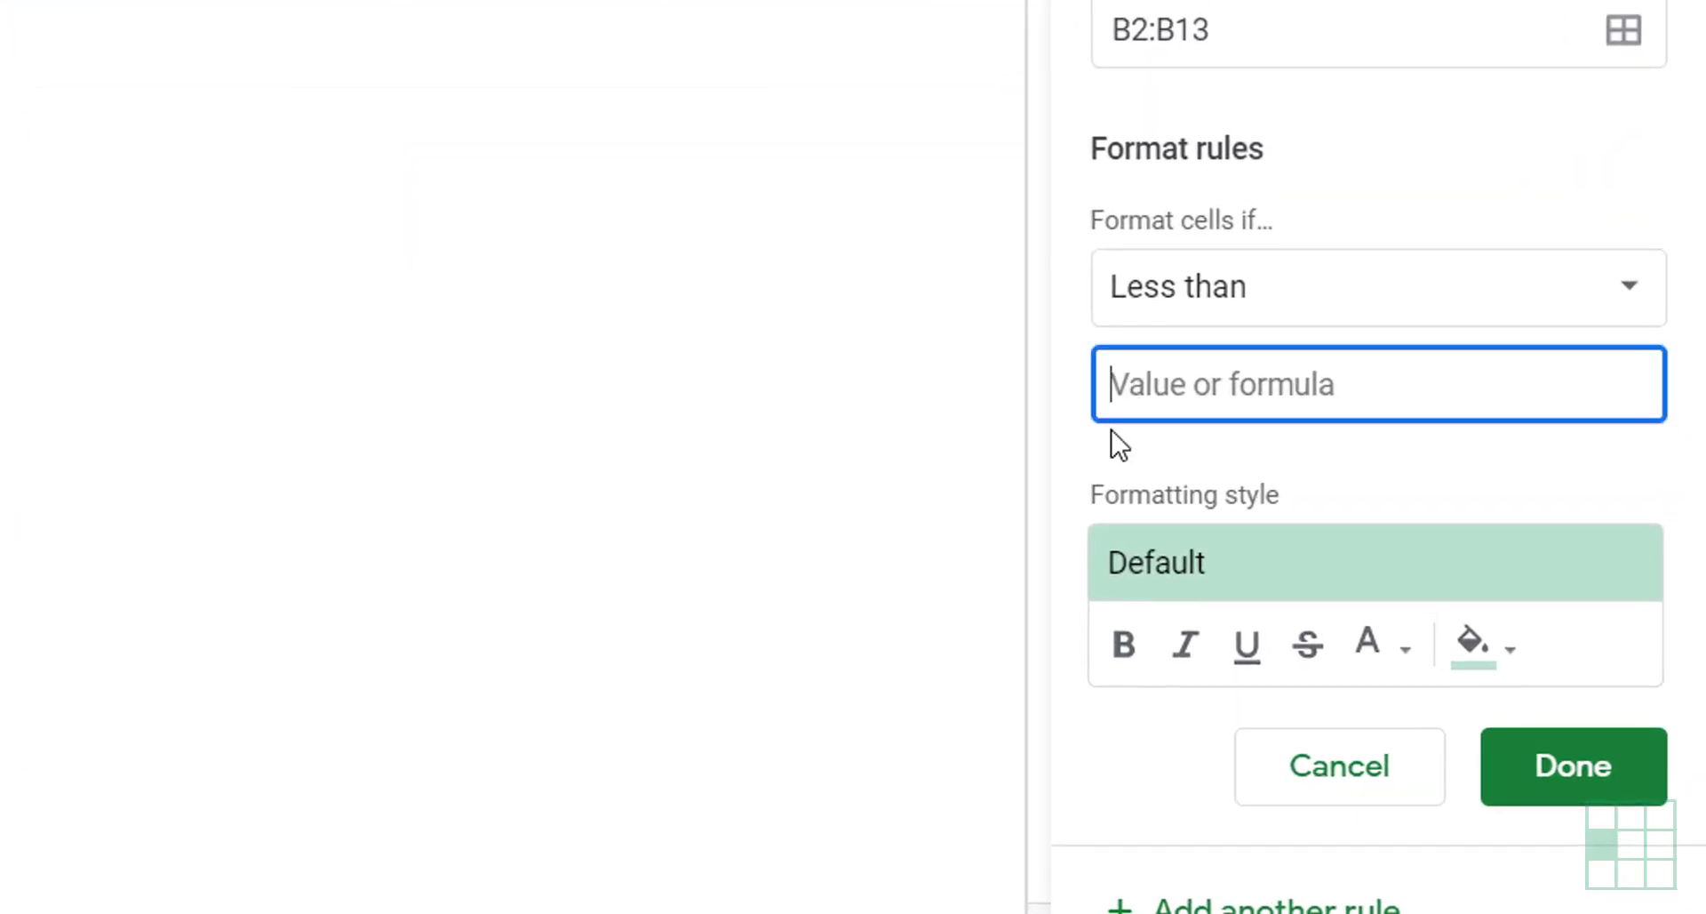
{"action": "type", "text": "0"}
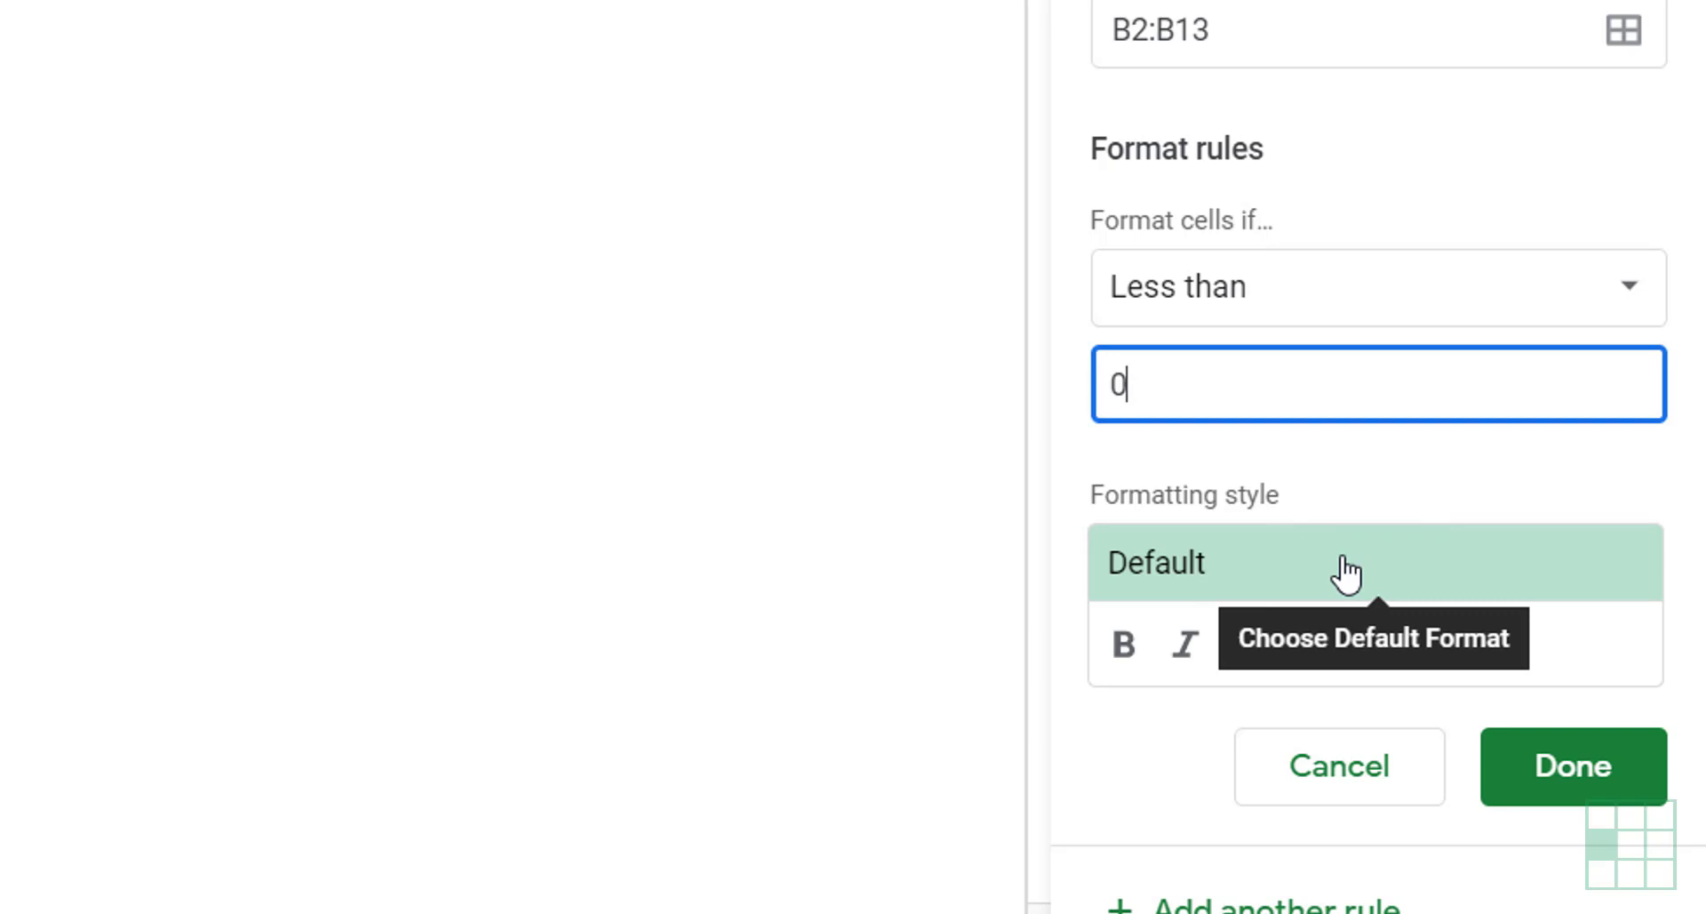
- Choose the red background preset style and save the less-than-0 rule
{"action": "left_click", "coordinate": [1351, 573]}
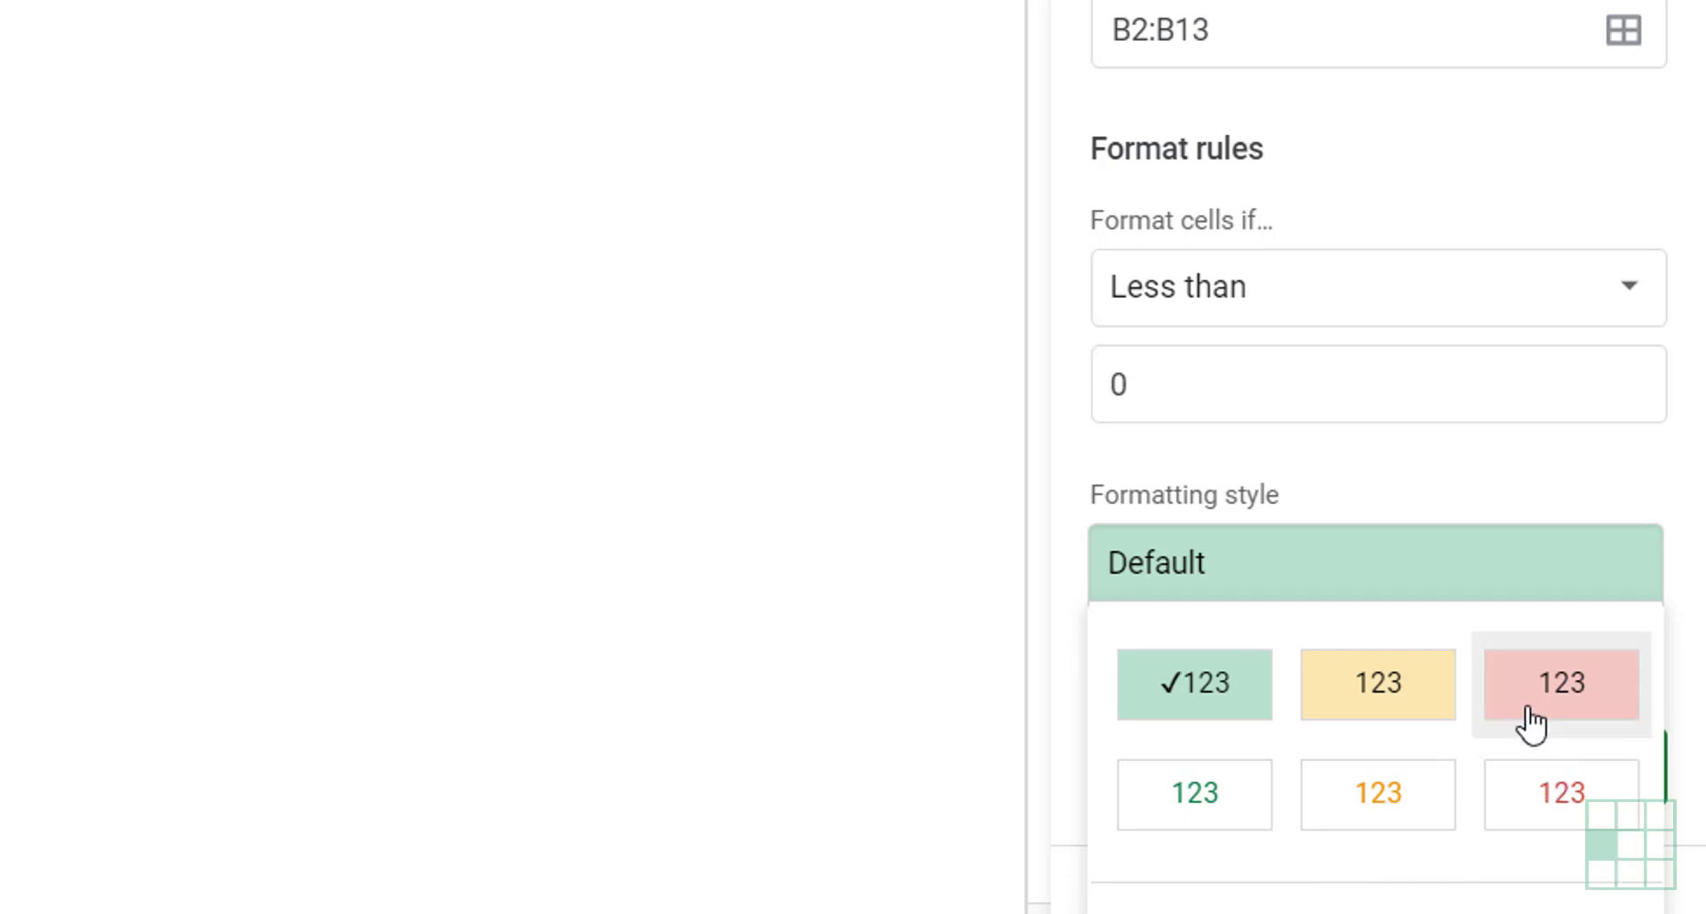
{"action": "left_click", "coordinate": [1422, 503]}
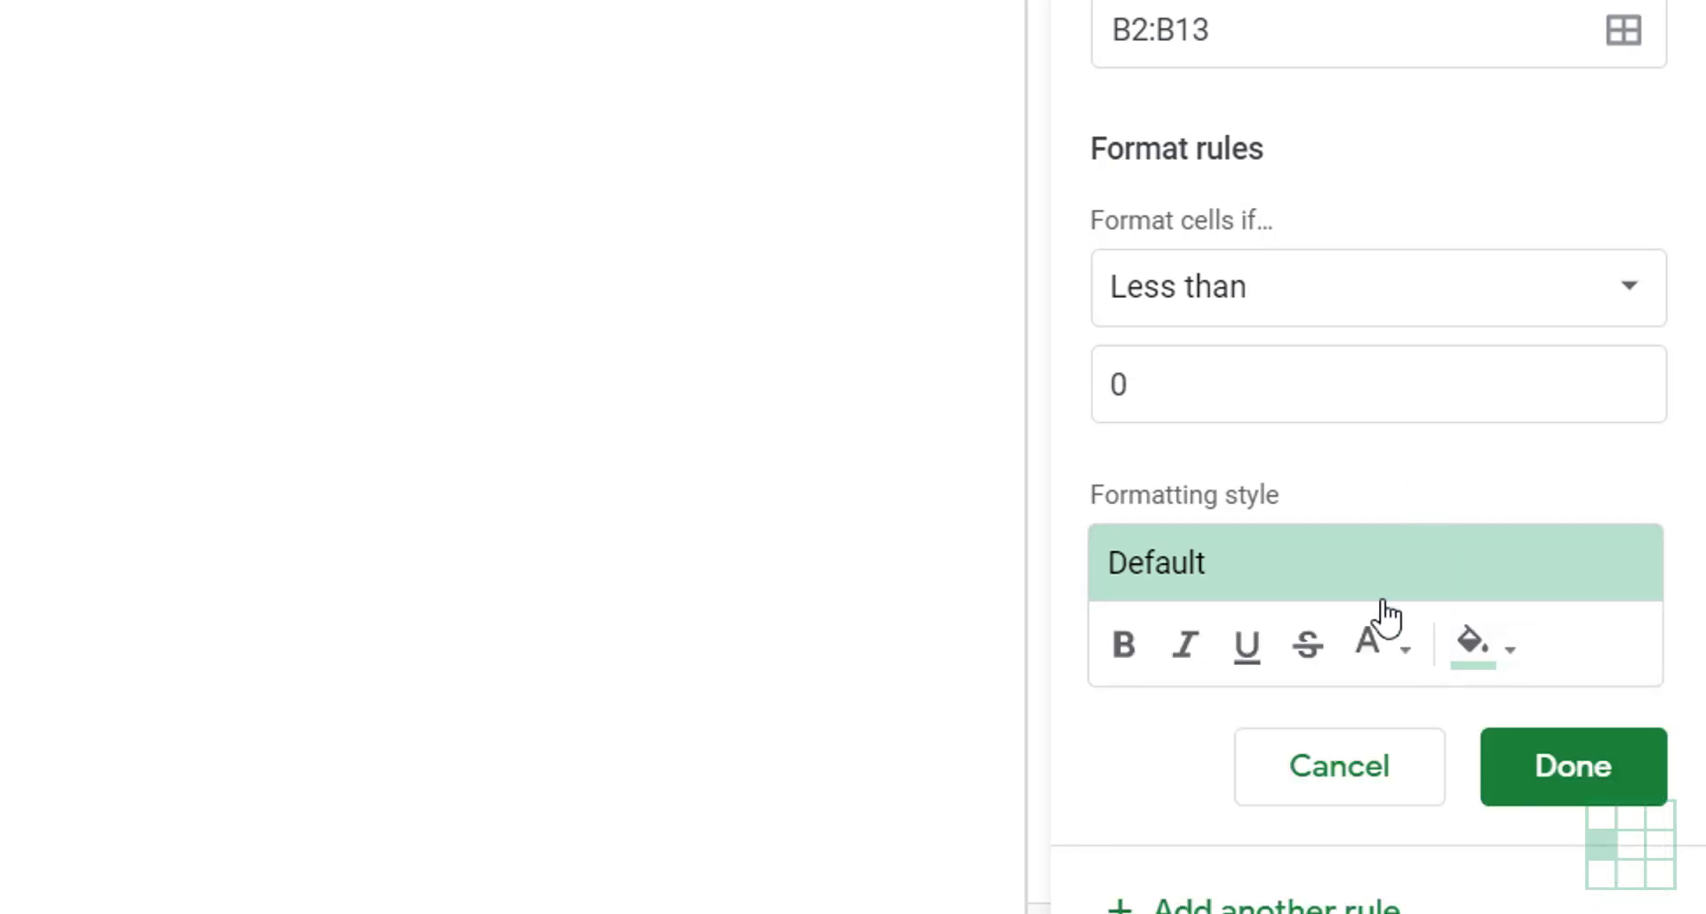
{"action": "left_click", "coordinate": [1317, 561]}
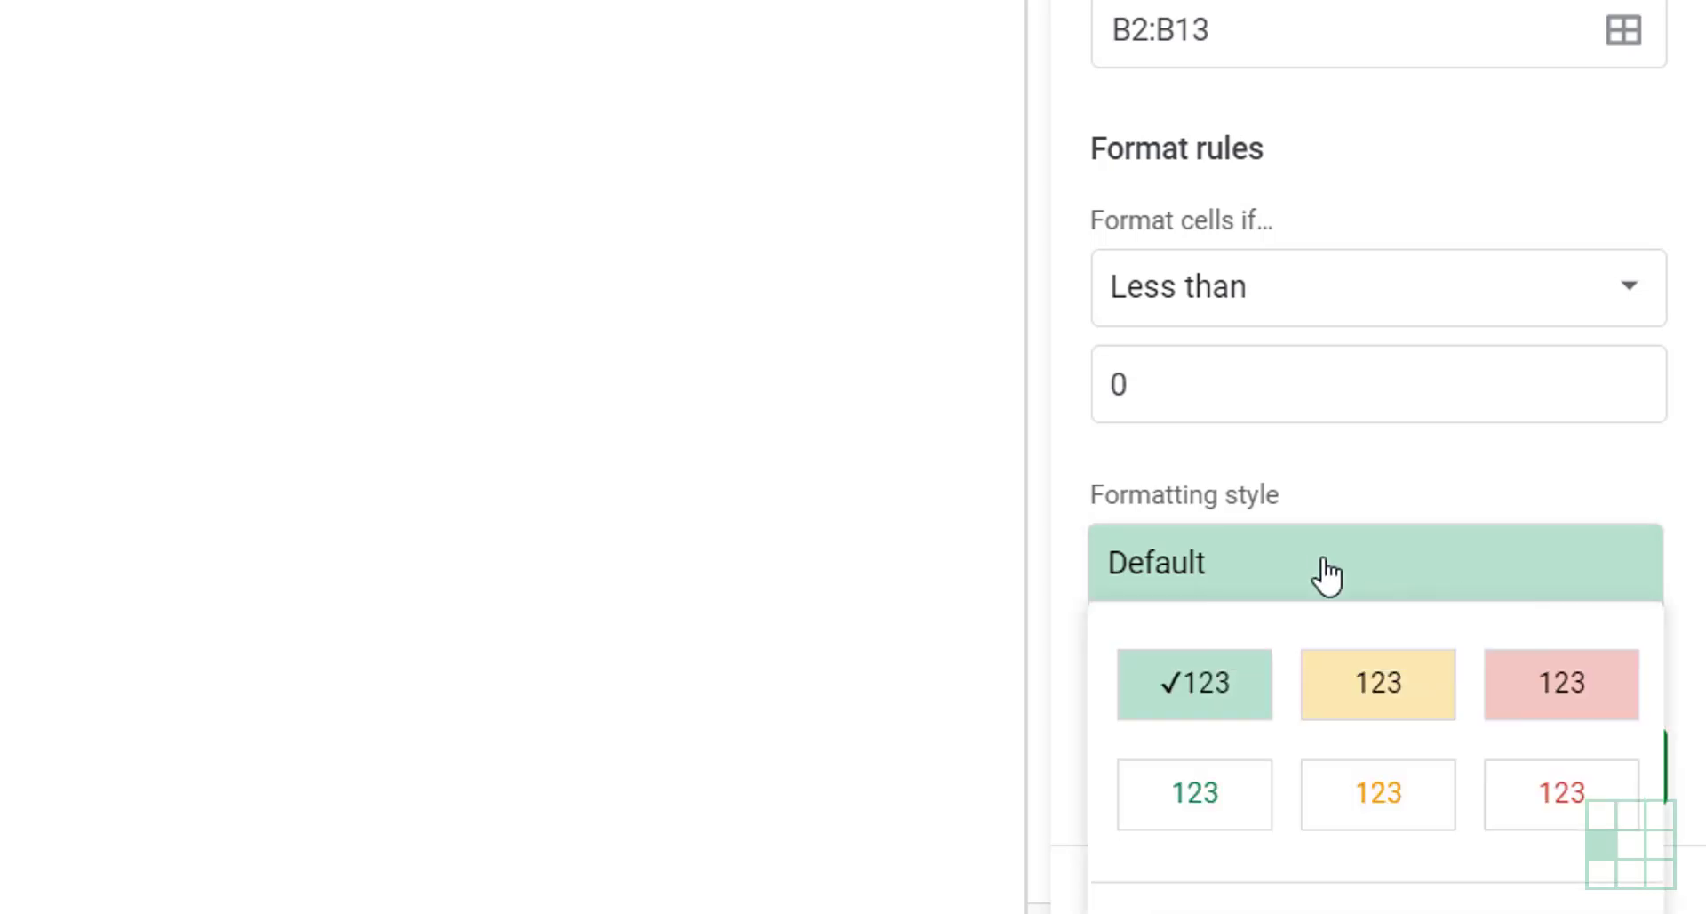
{"action": "left_click", "coordinate": [1520, 682]}
{"action": "left_click", "coordinate": [1617, 738]}
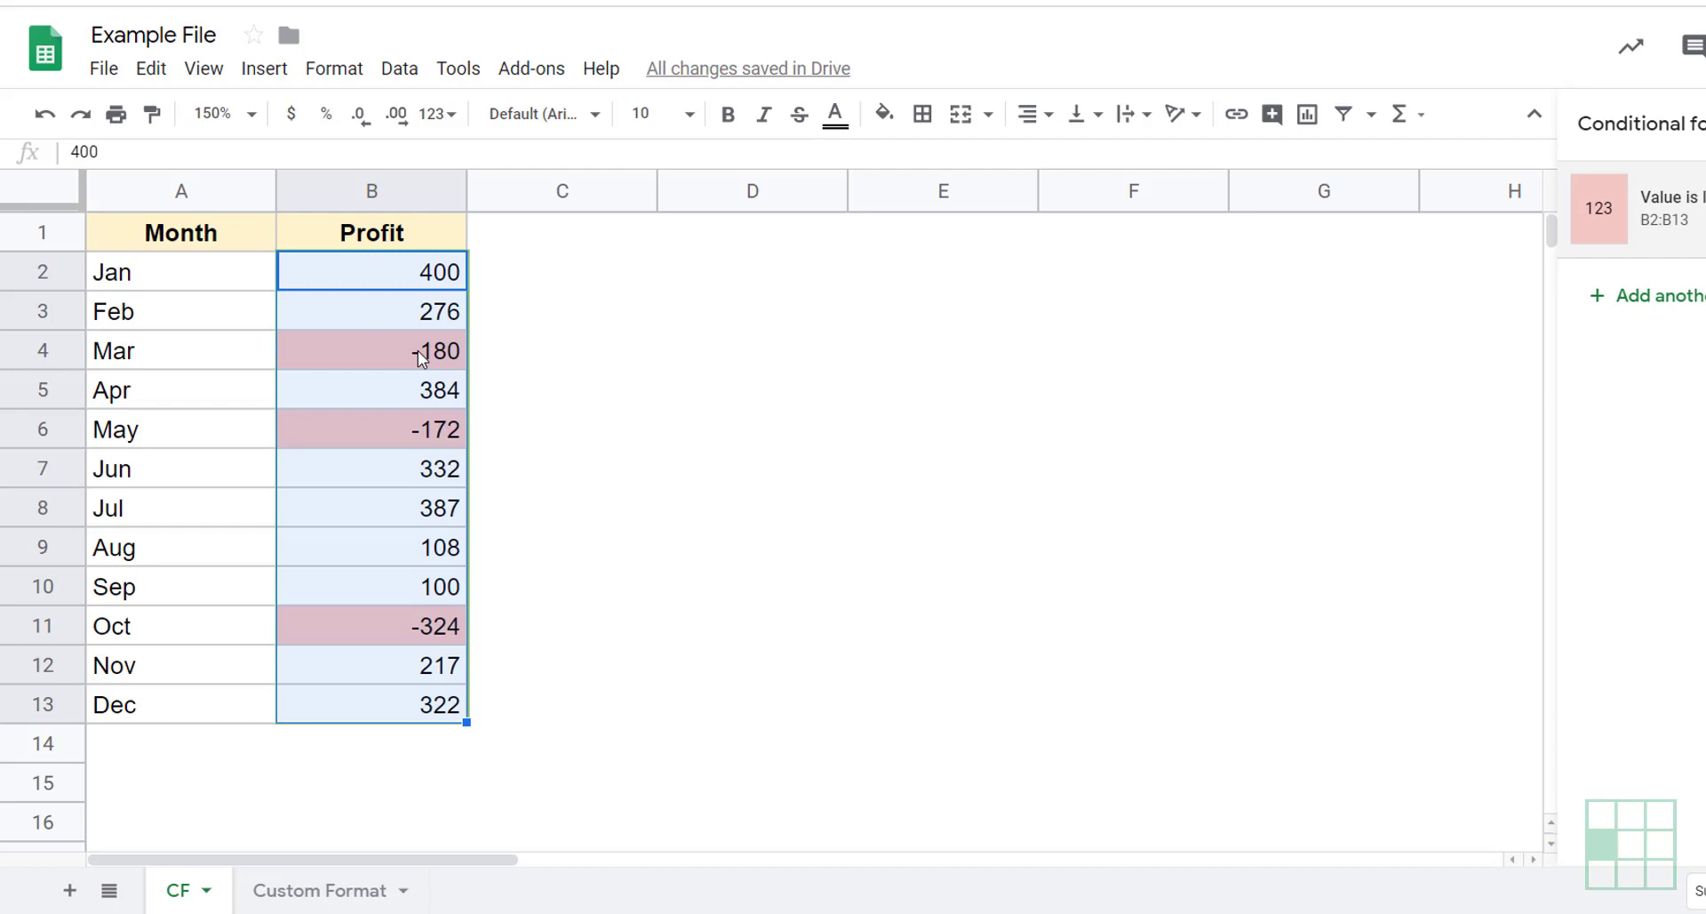
- Change February's profit in B3 from 276 to -276
{"action": "double_click", "coordinate": [380, 312]}
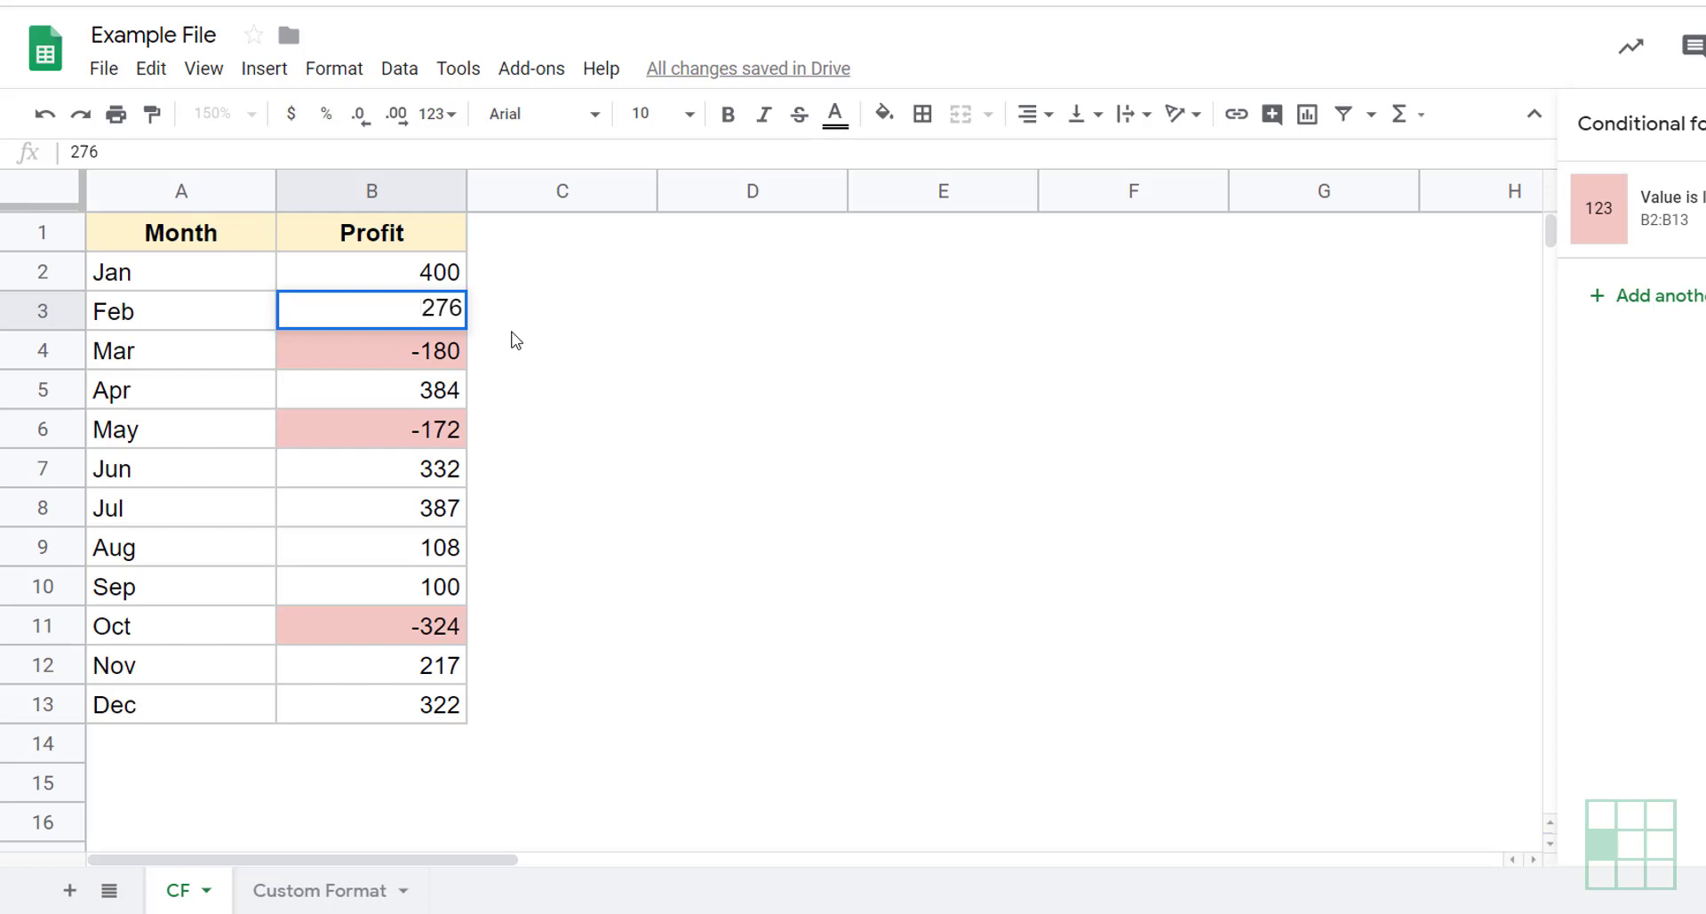
{"action": "type", "text": "-"}
{"action": "key", "text": "Return"}
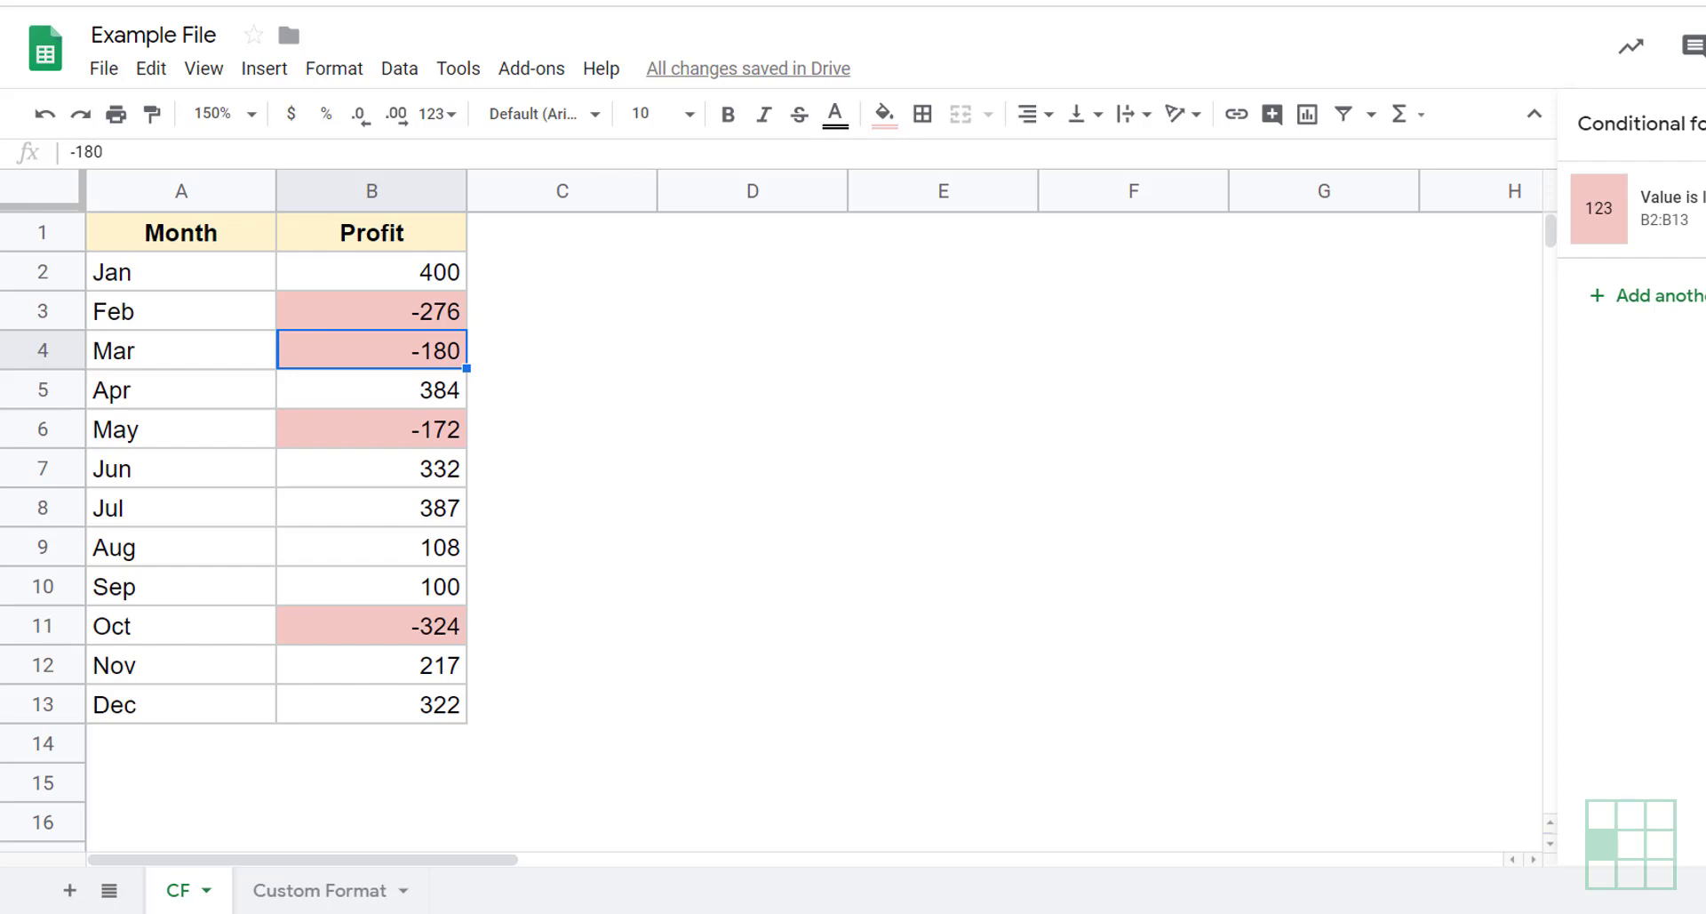
- Go to the Custom Format sheet tab and dismiss the Conditional format rules sidebar
{"action": "left_click", "coordinate": [365, 892]}
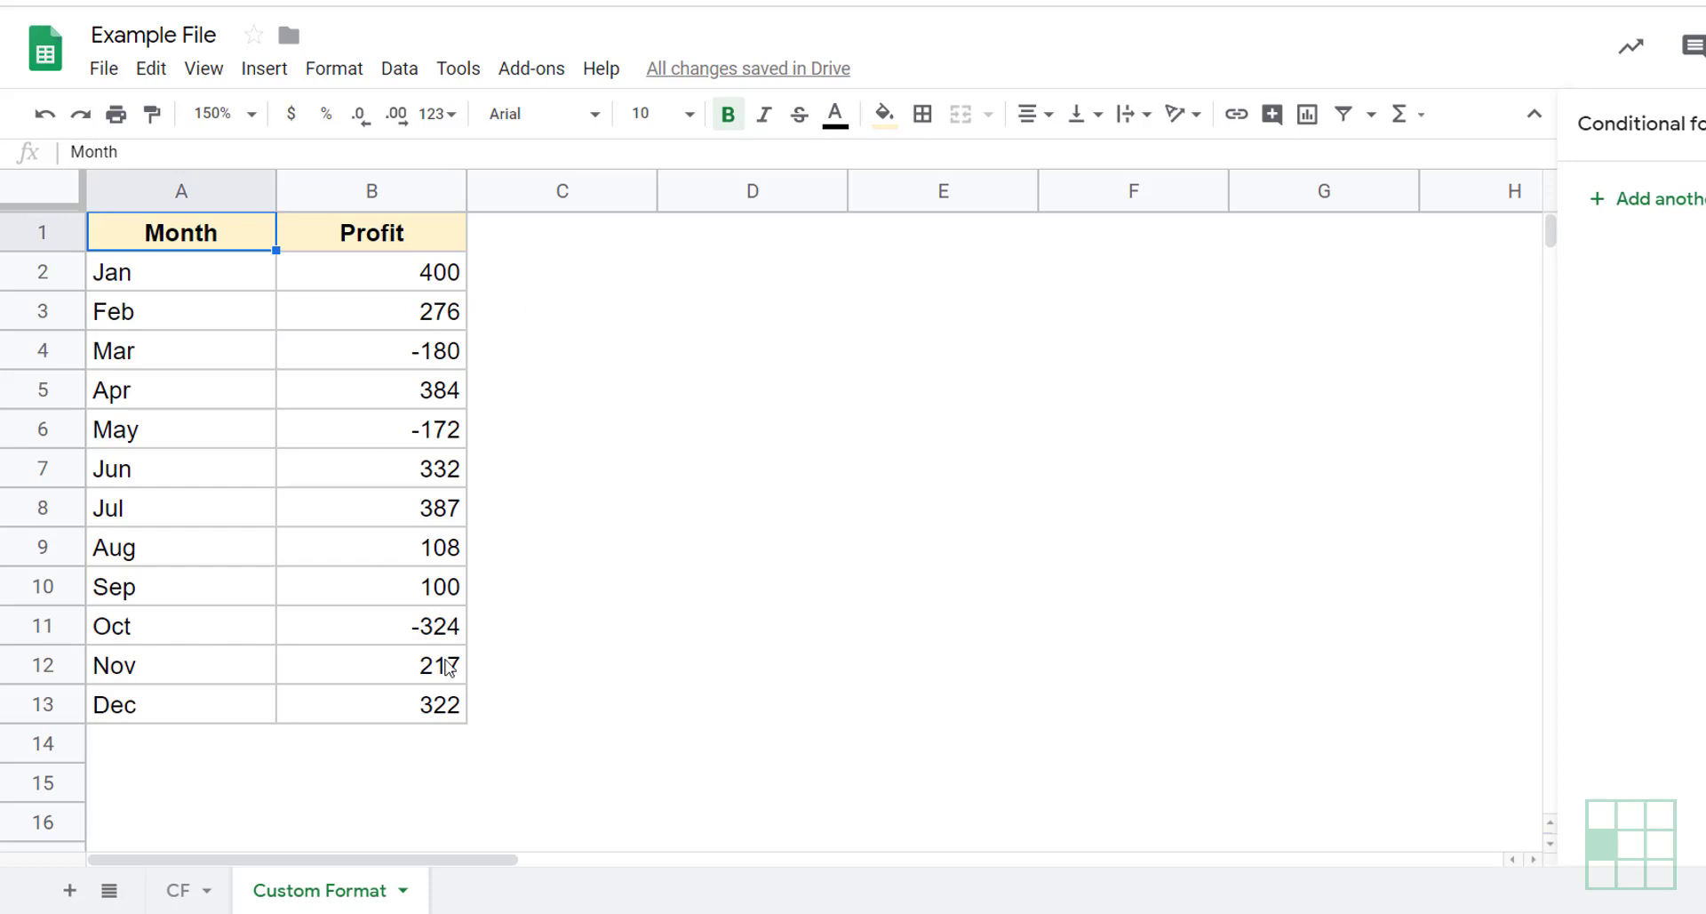
{"action": "left_click", "coordinate": [1681, 162]}
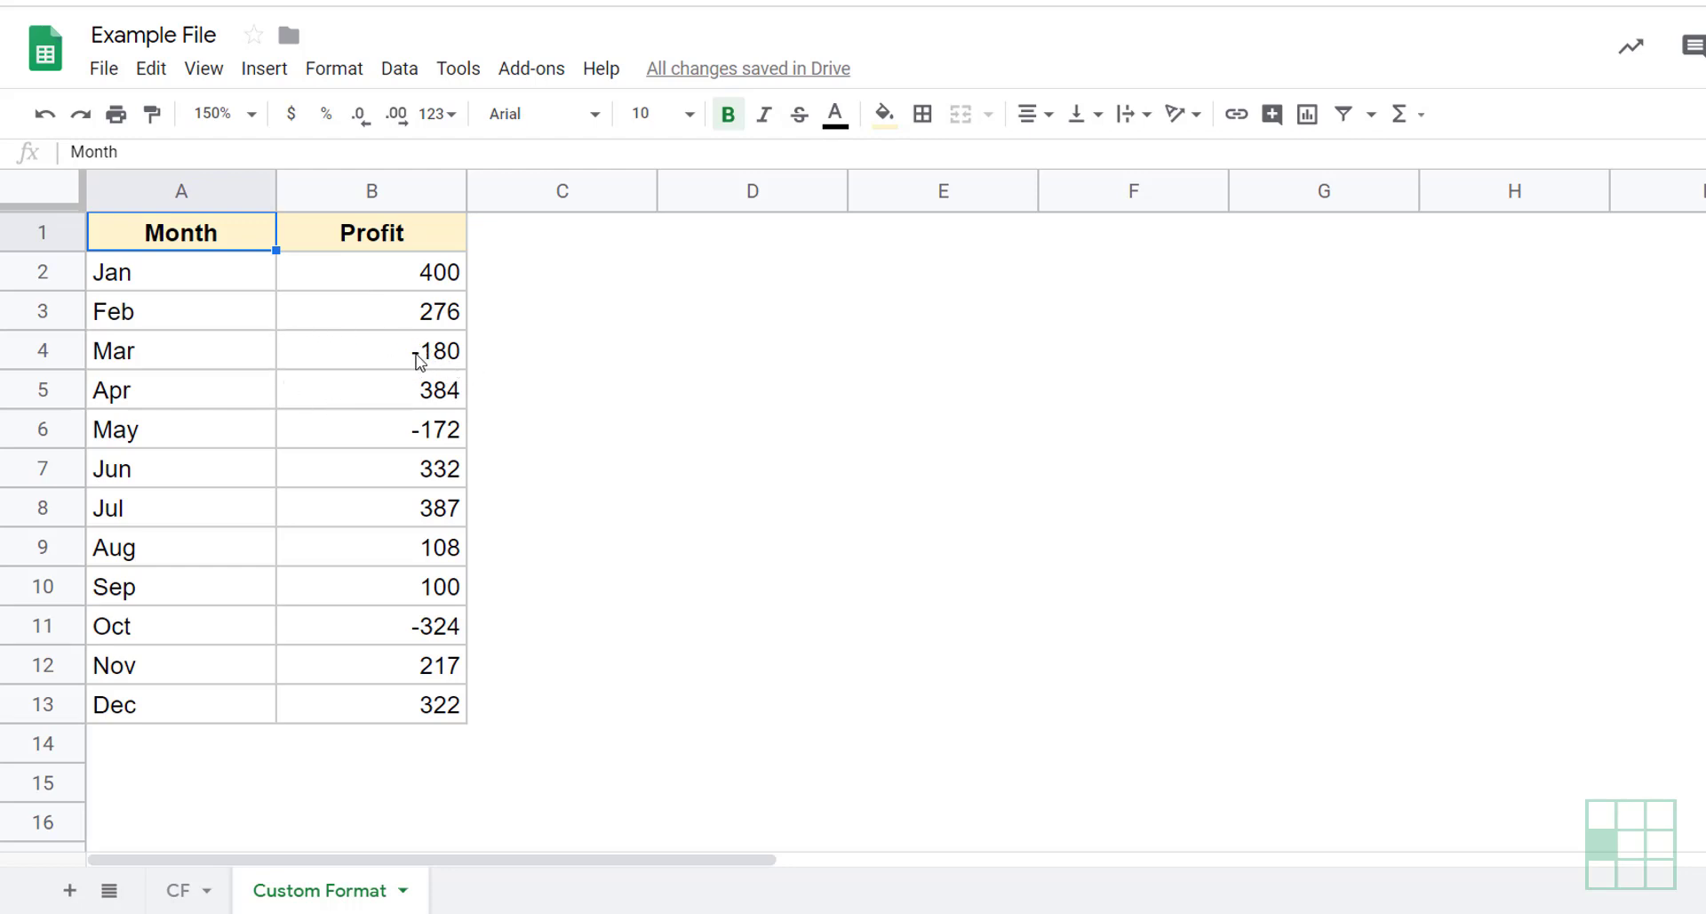
- Select the Profit values B2:B13 and bring up the Custom number formats dialog
{"action": "left_click_drag", "start_coordinate": [389, 274], "coordinate": [401, 702]}
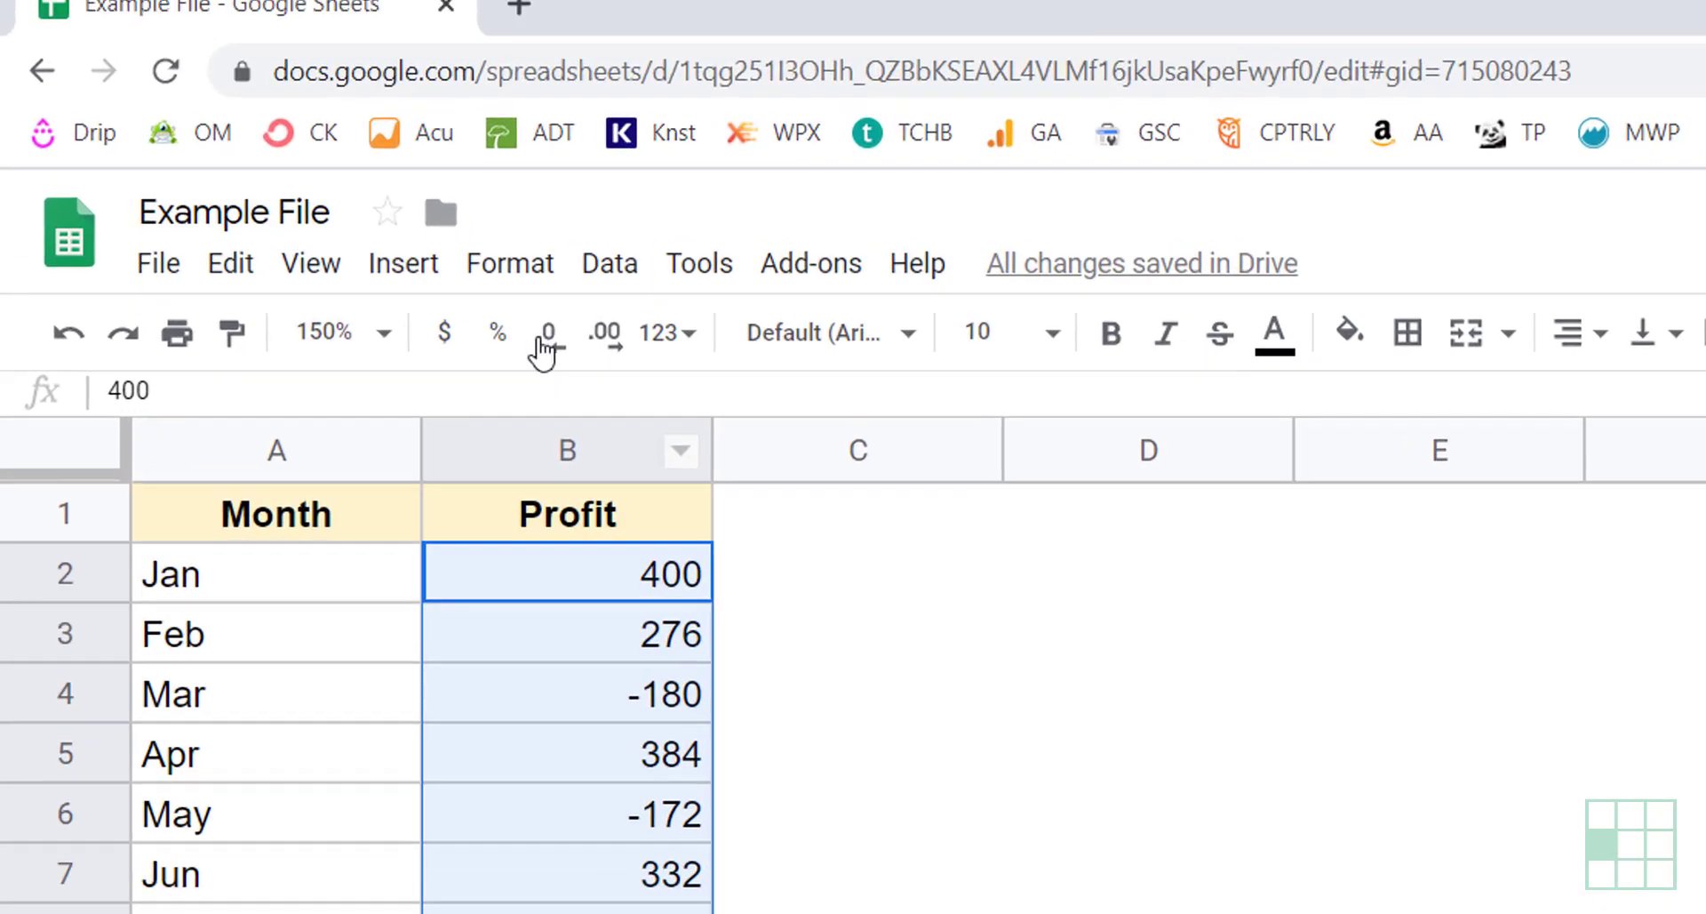
{"action": "left_click", "coordinate": [335, 69]}
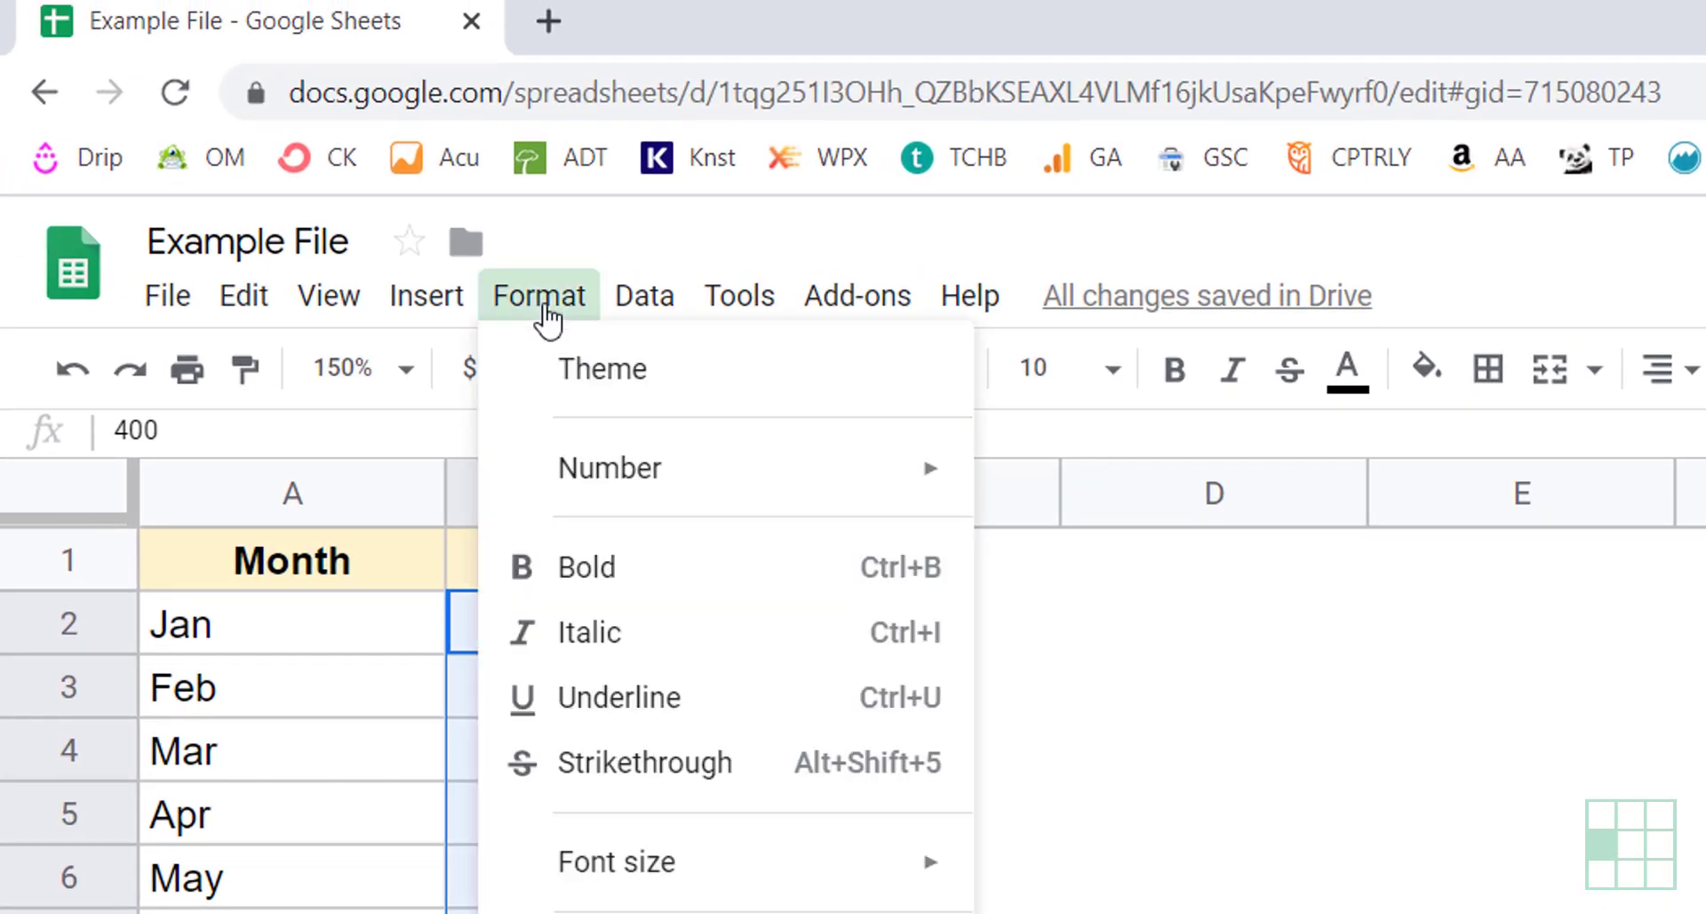
{"action": "mouse_move", "coordinate": [418, 94]}
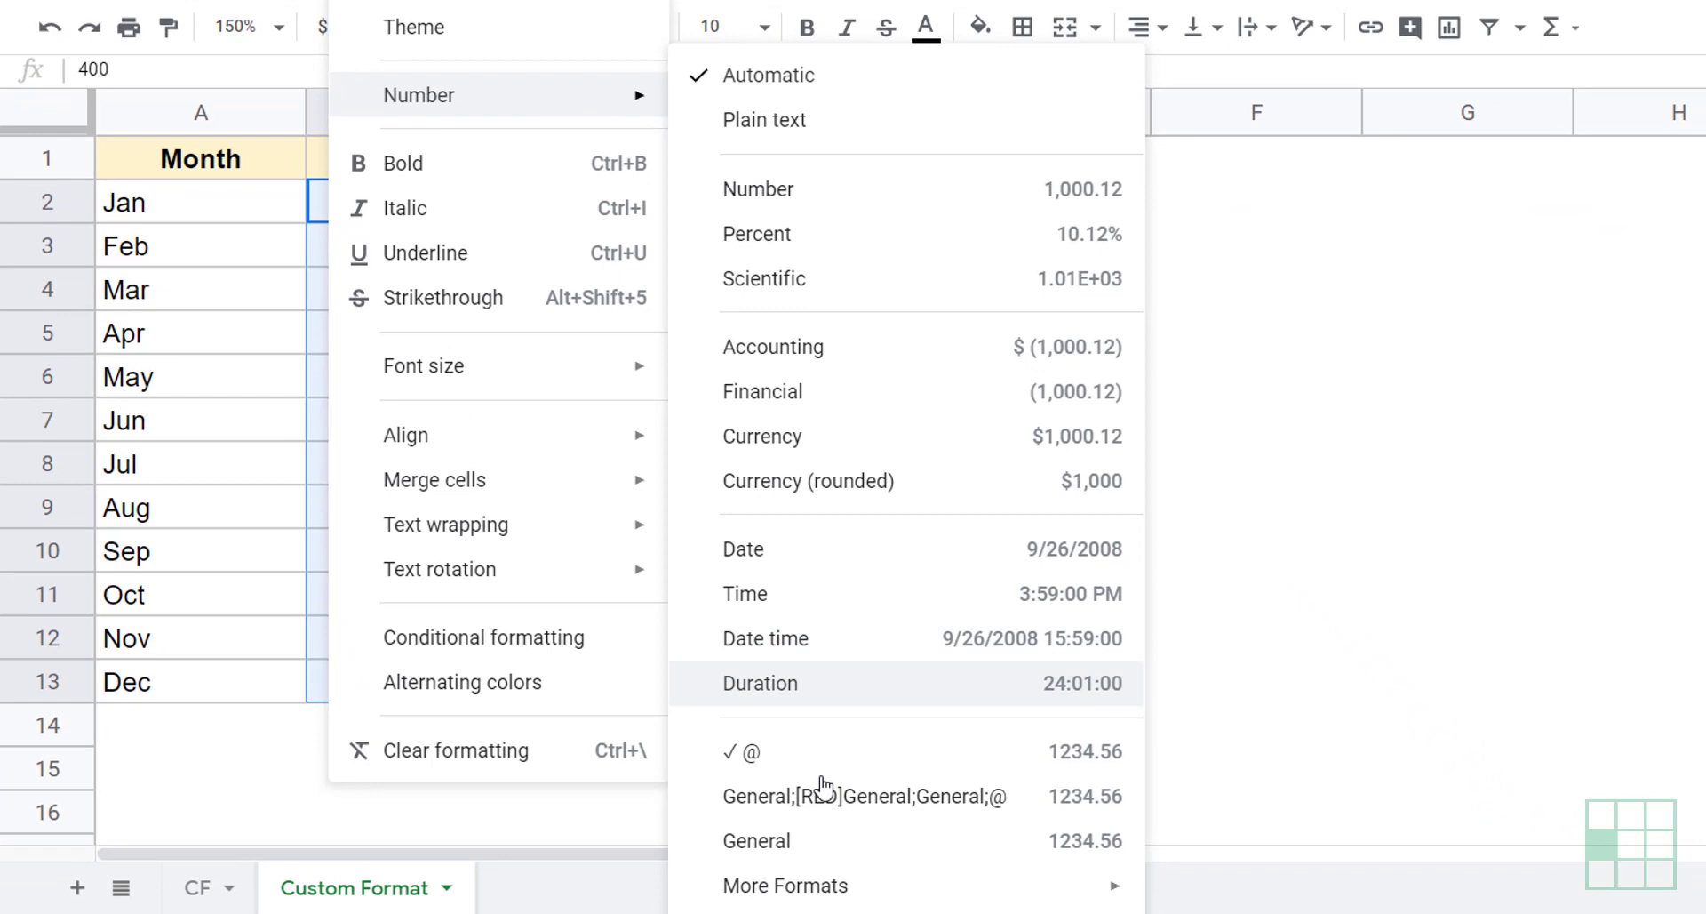
{"action": "mouse_move", "coordinate": [786, 885]}
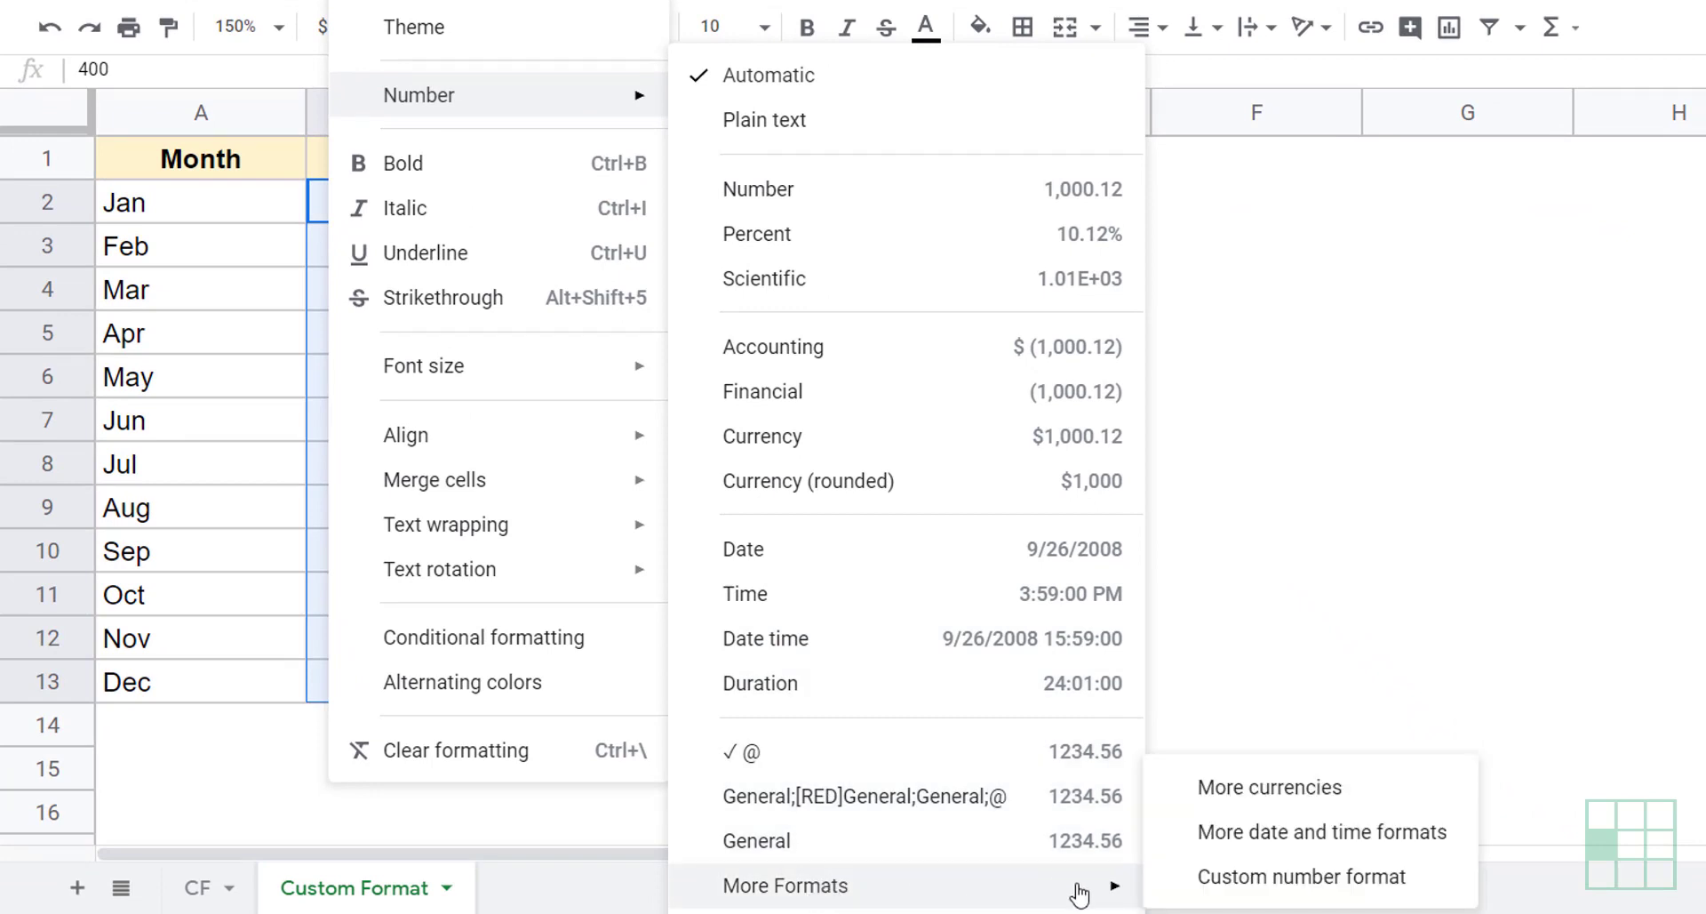
{"action": "left_click", "coordinate": [1242, 876]}
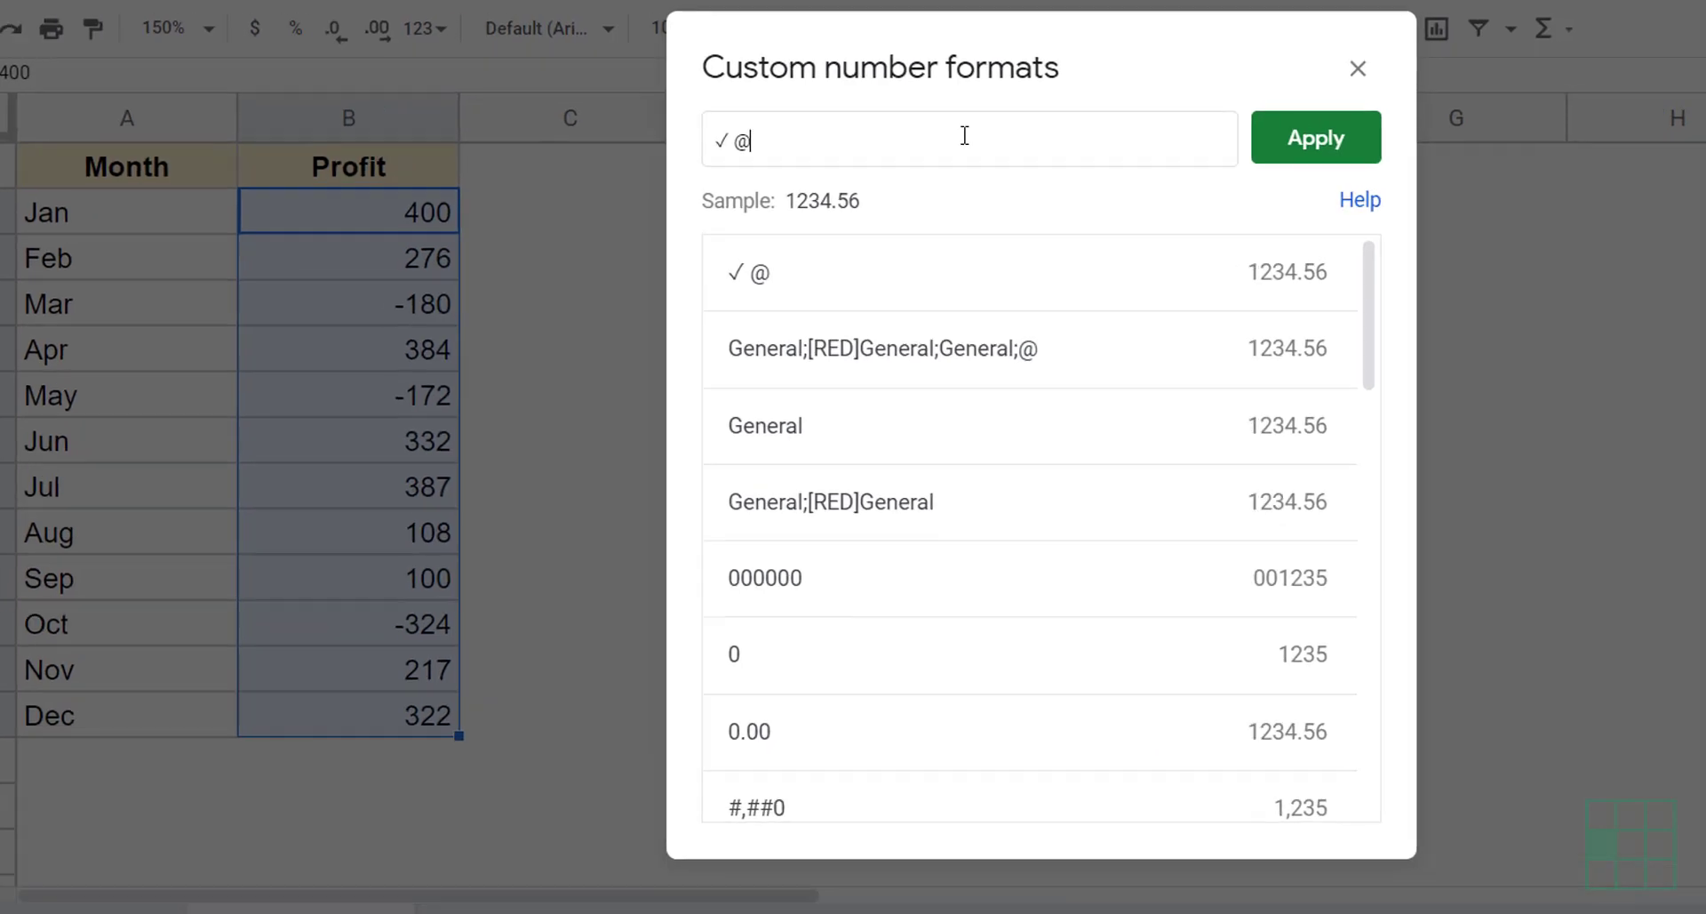
- Replace the format code with General;[RED]General;General;@
{"action": "key", "text": "BackSpace"}
{"action": "key", "text": "BackSpace"}
{"action": "key", "text": "BackSpace"}
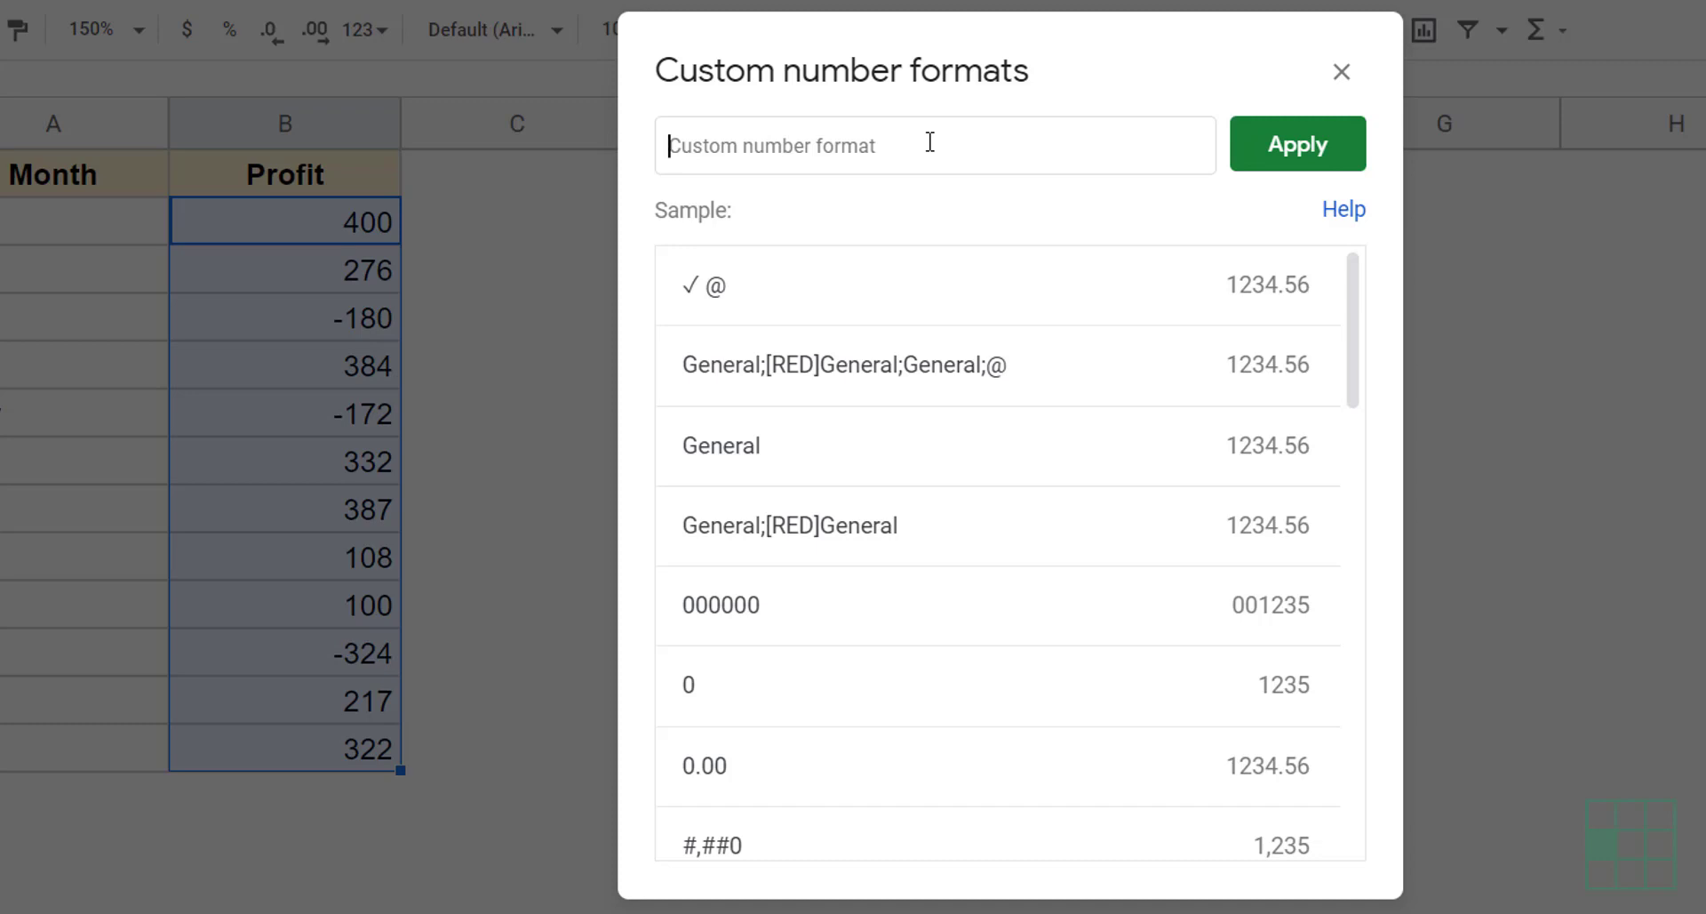
{"action": "type", "text": "General"}
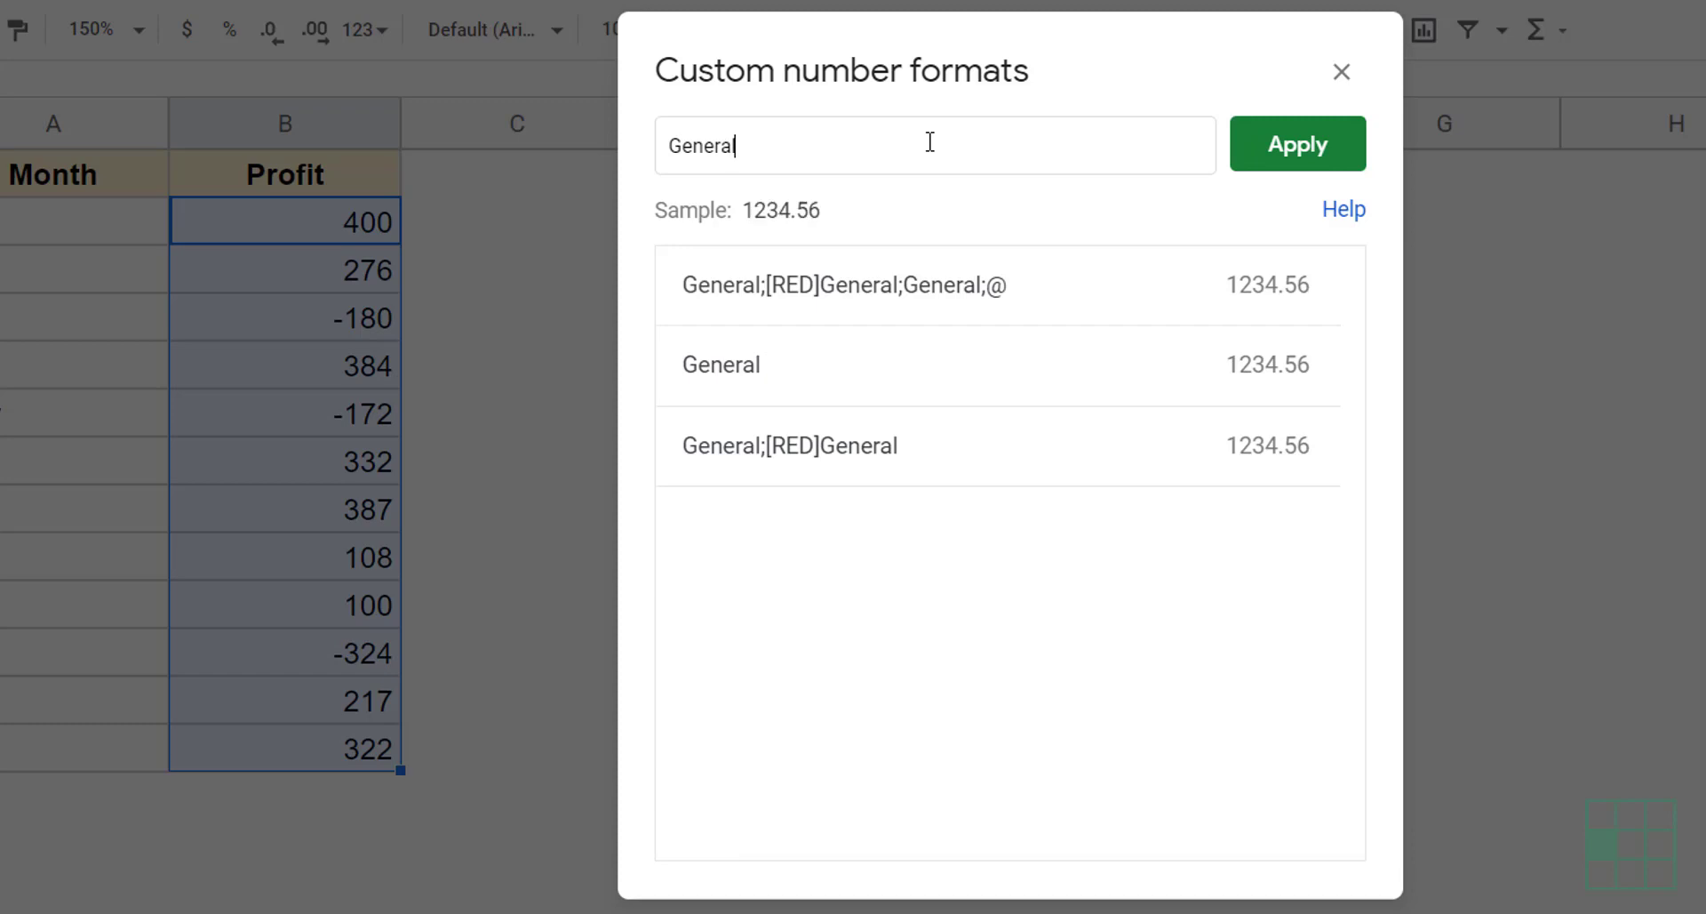
{"action": "type", "text": ";"}
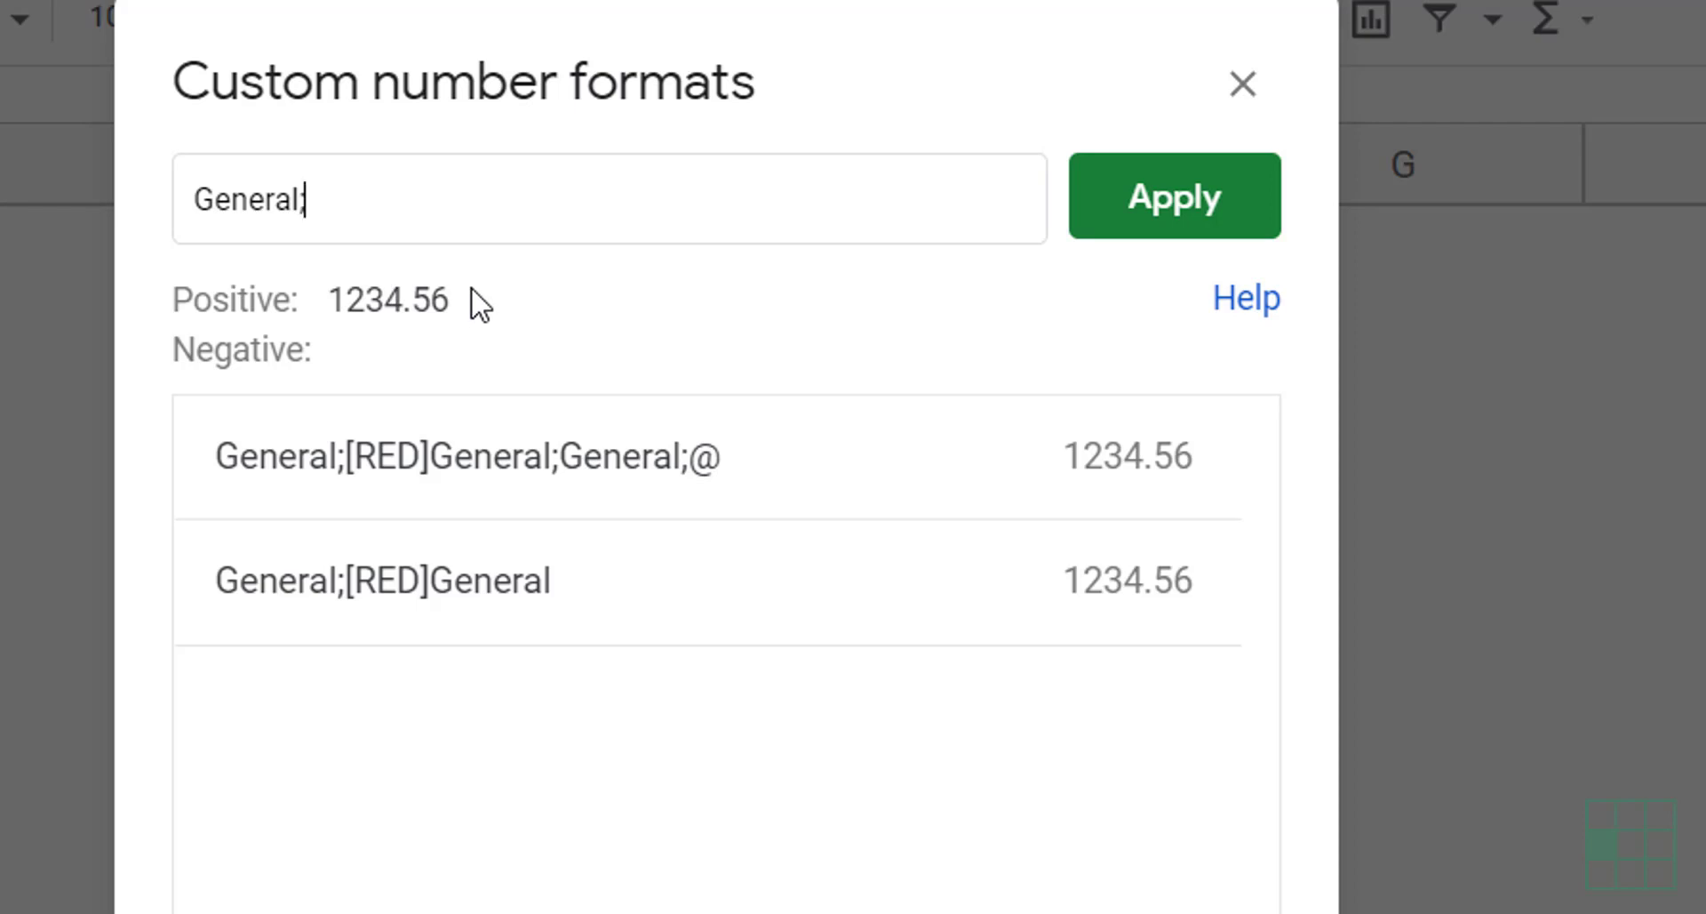
{"action": "type", "text": "["}
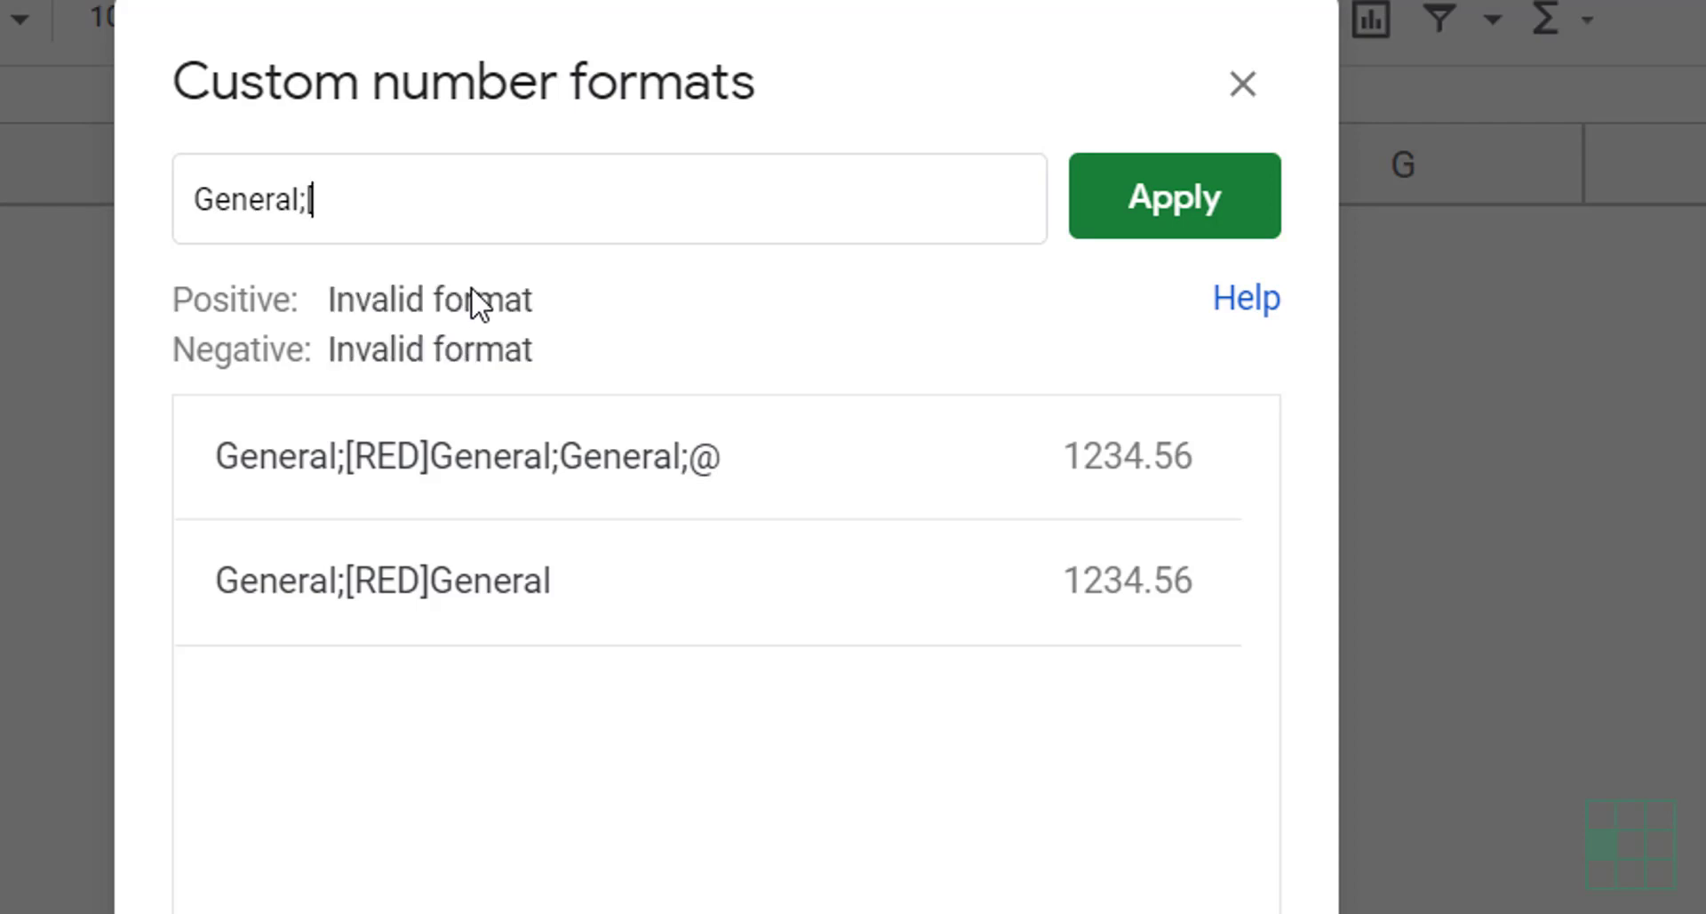
{"action": "type", "text": "RED]"}
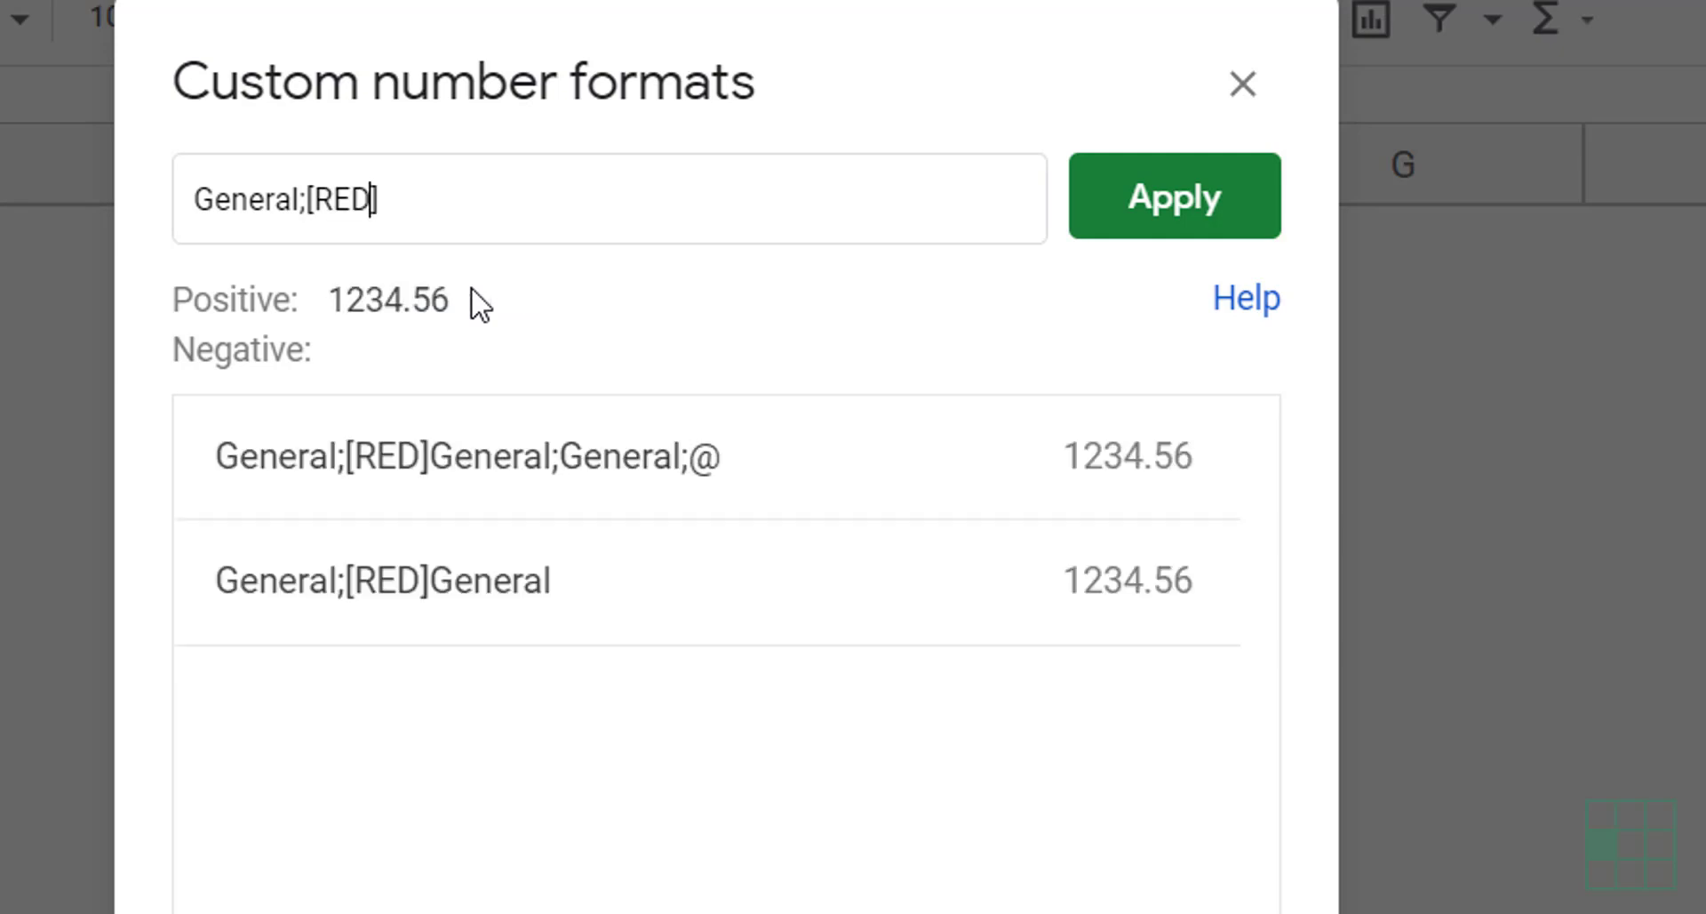
{"action": "type", "text": "General"}
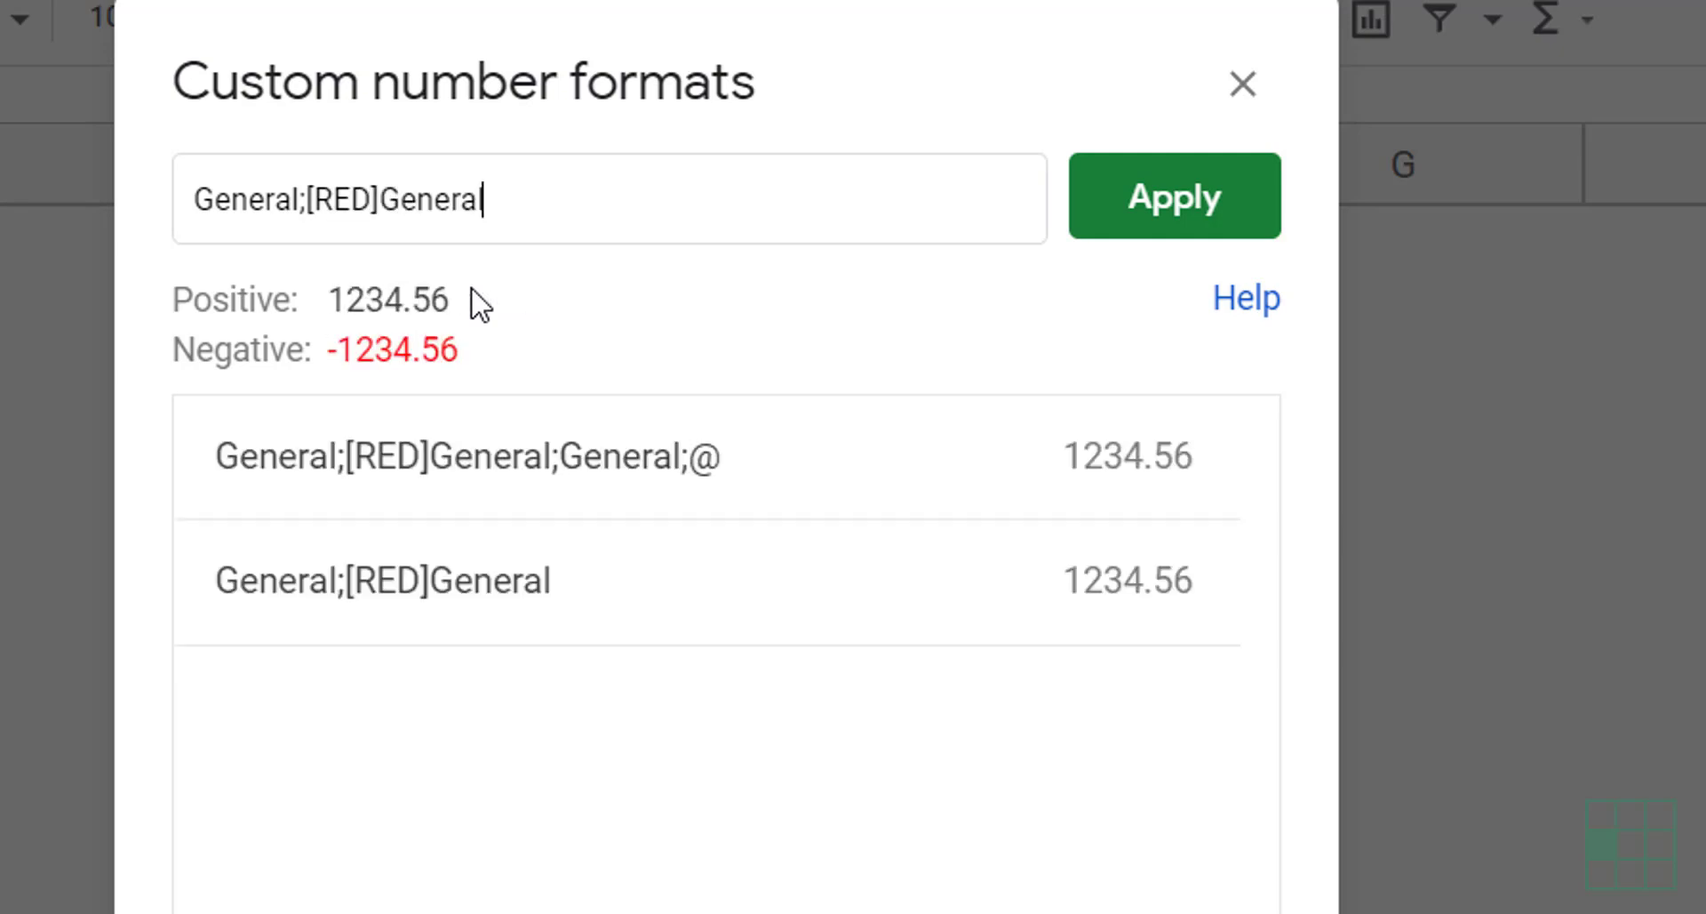
{"action": "type", "text": ";"}
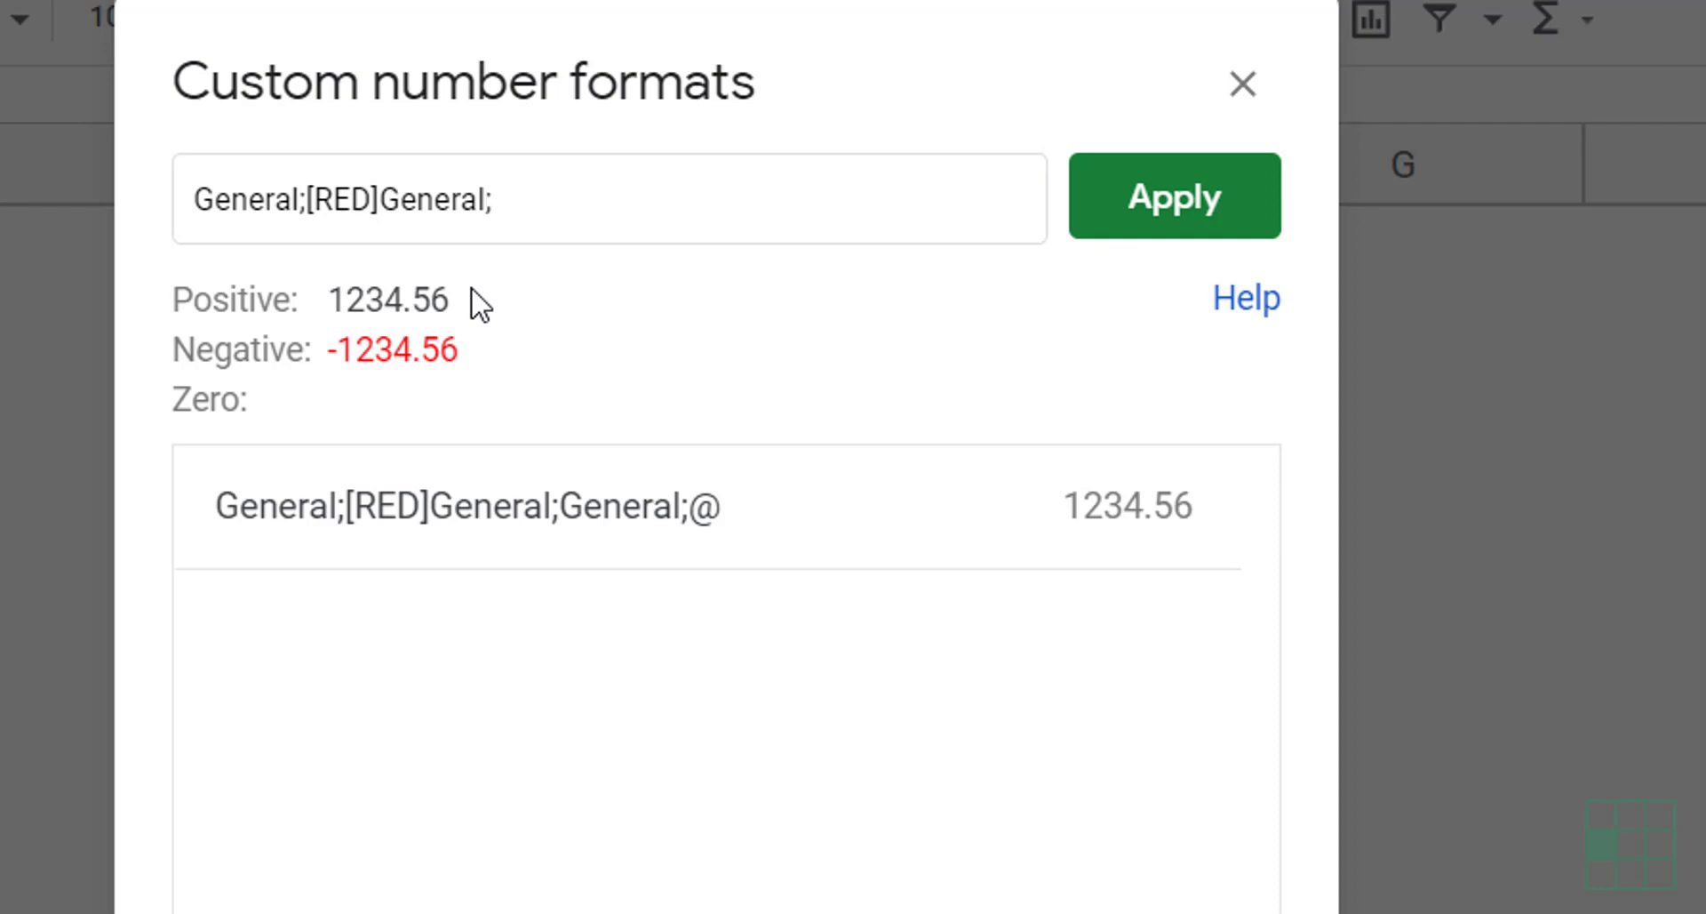
{"action": "type", "text": "General"}
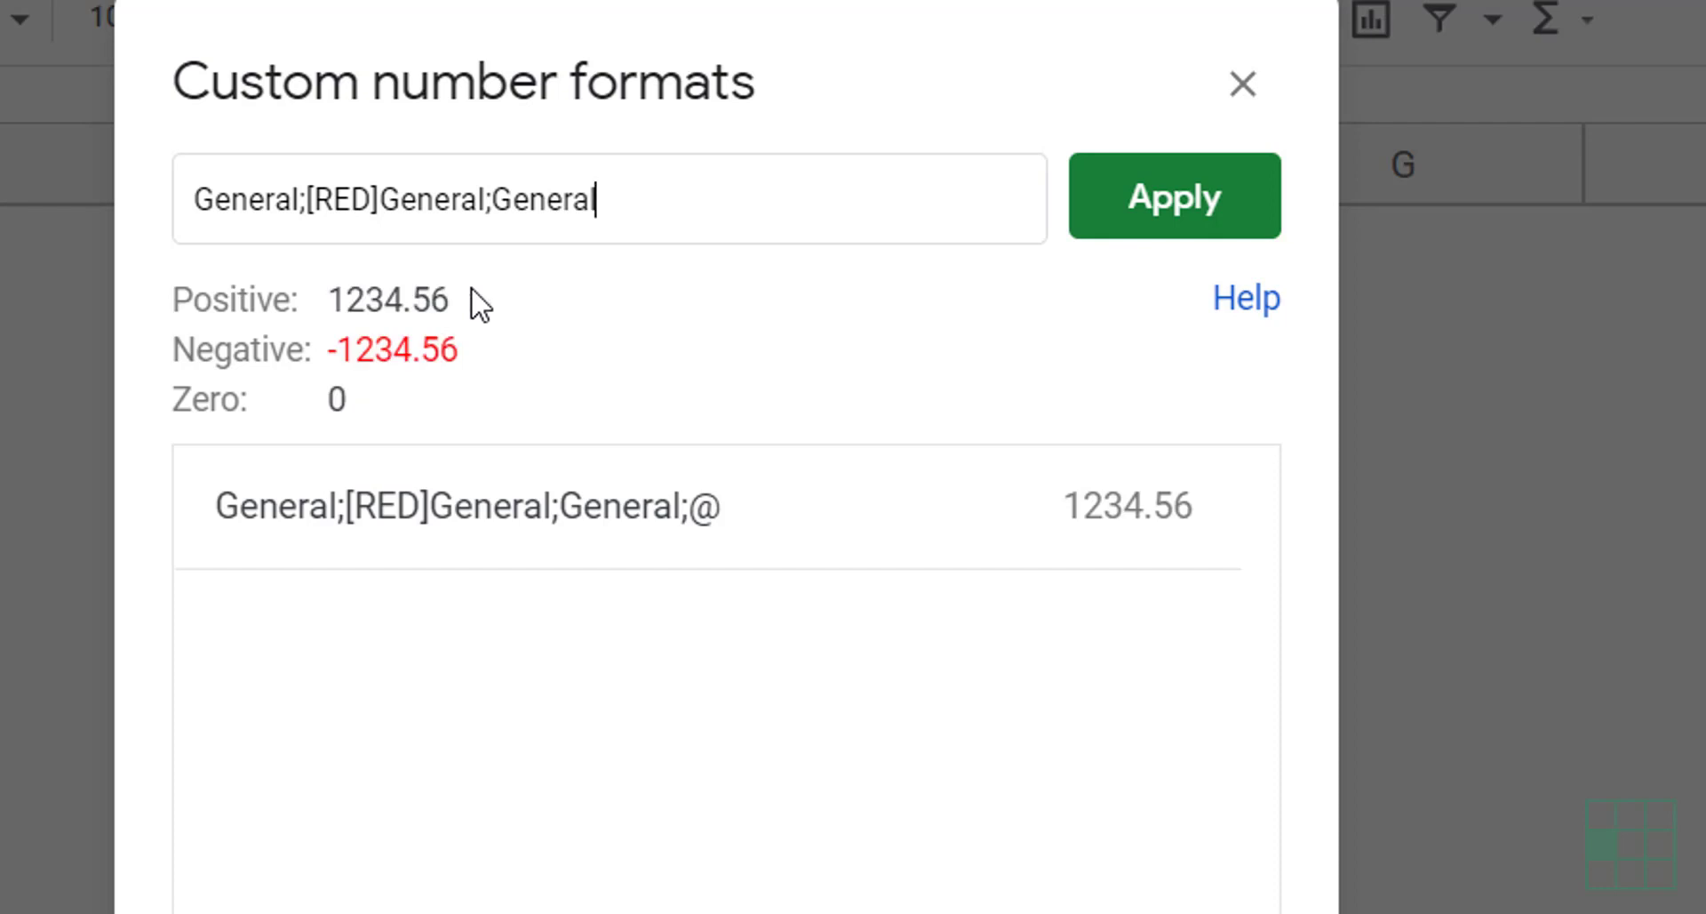
{"action": "type", "text": ";"}
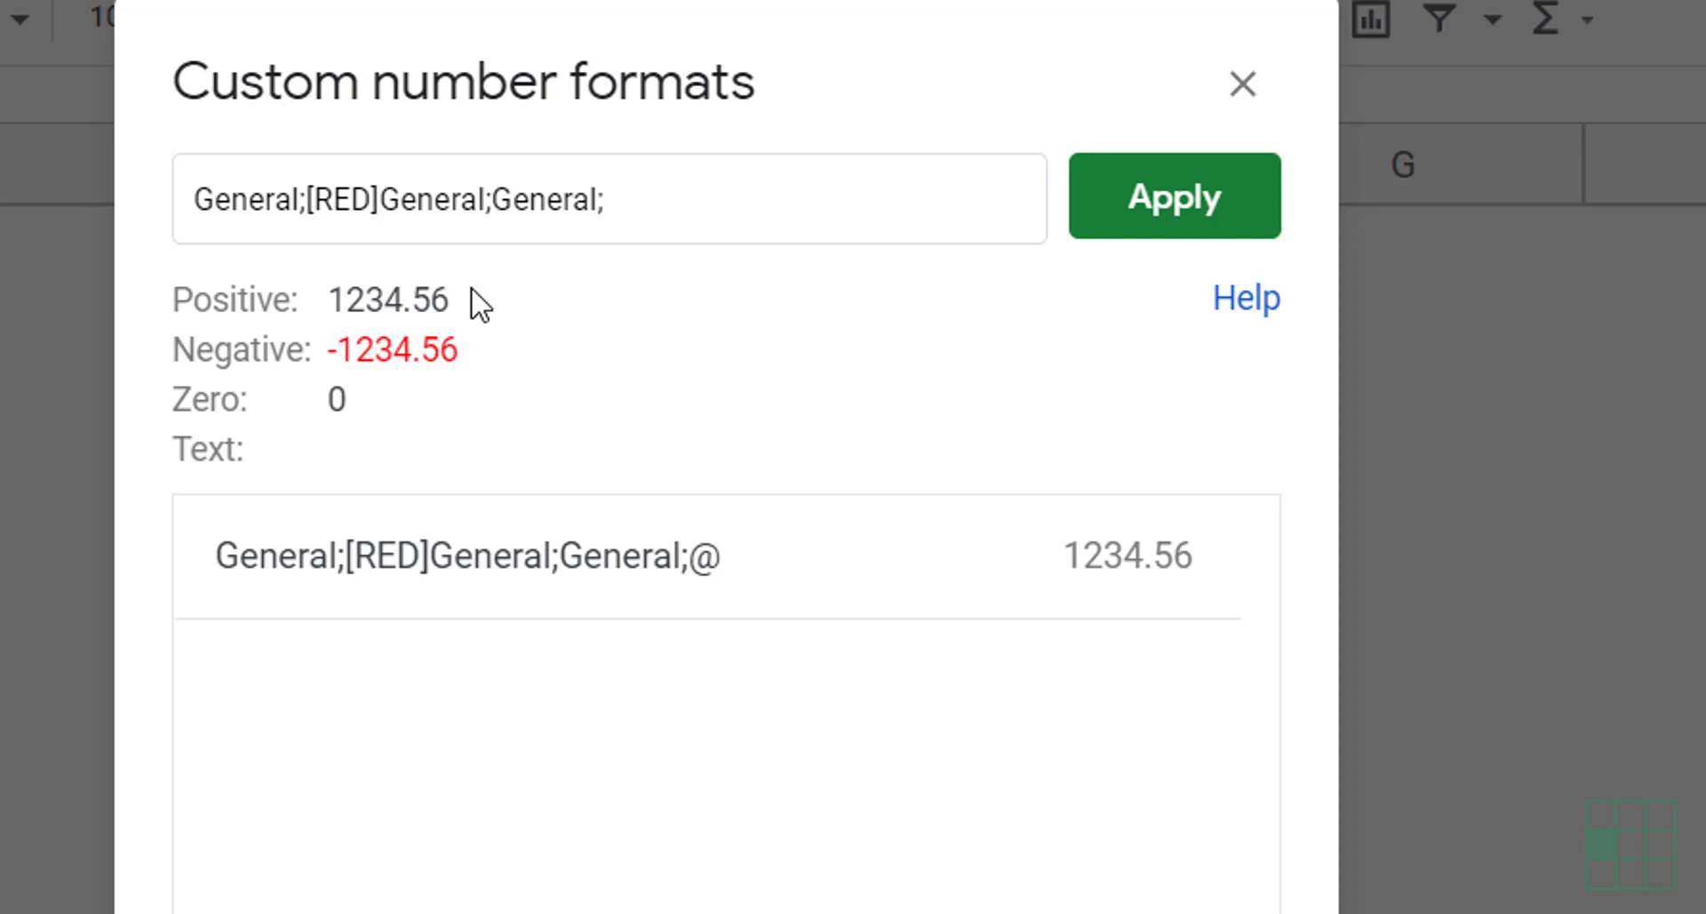
{"action": "type", "text": "@"}
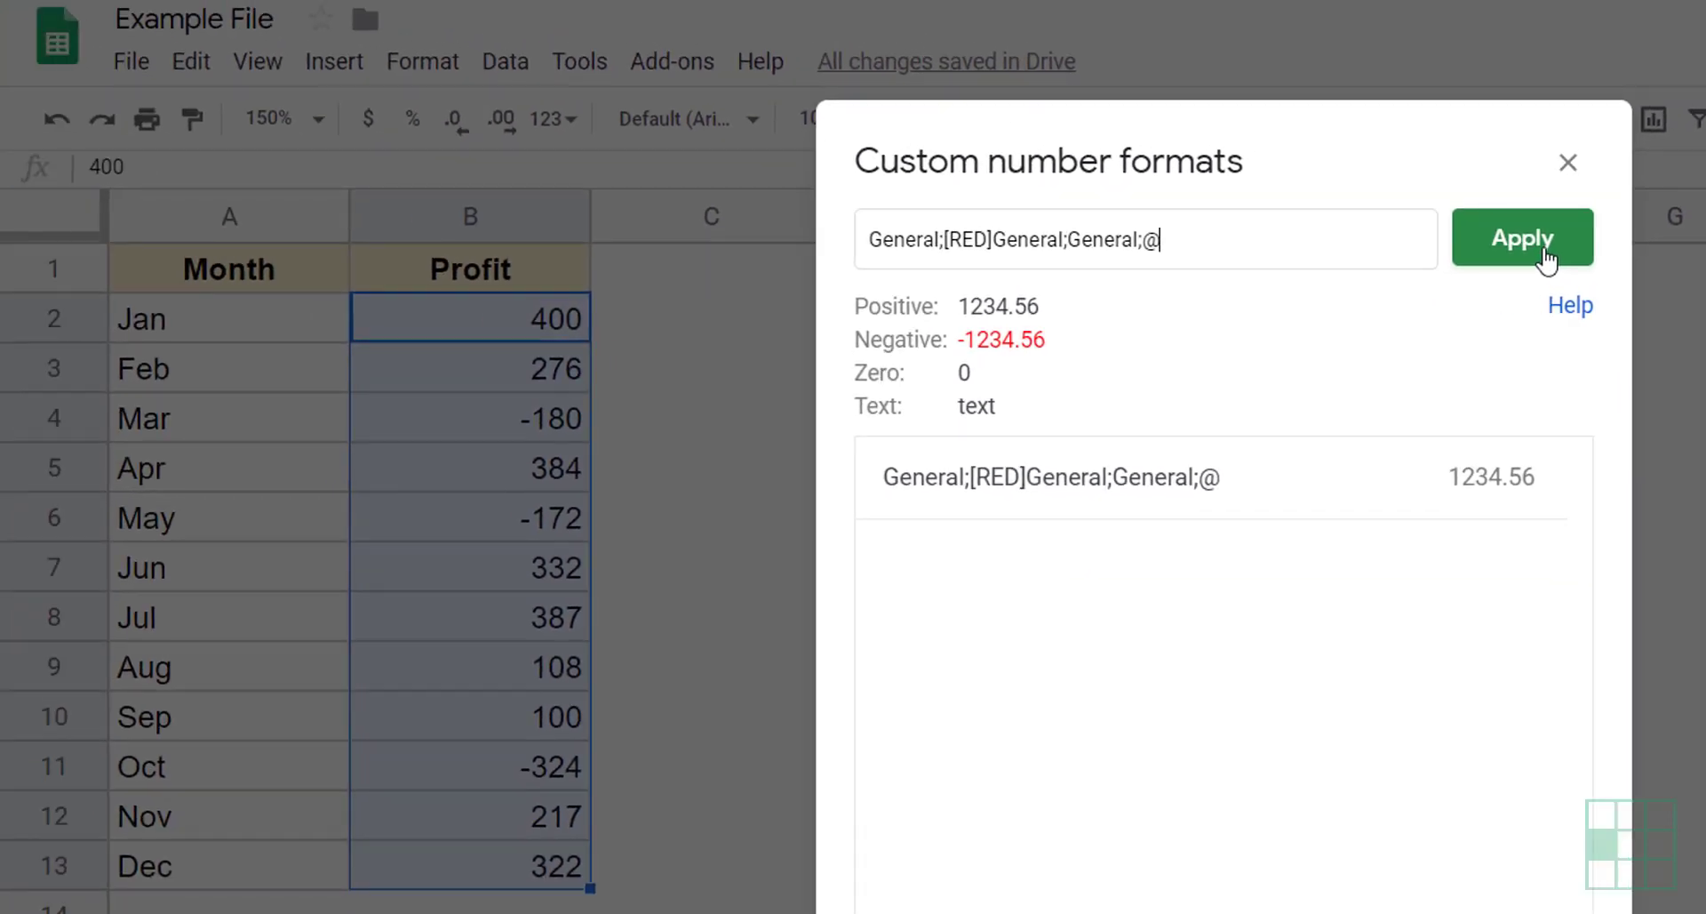
- Apply the General;[RED]General;General;@ format to B2:B13 and deselect the range
{"action": "left_click", "coordinate": [1545, 257]}
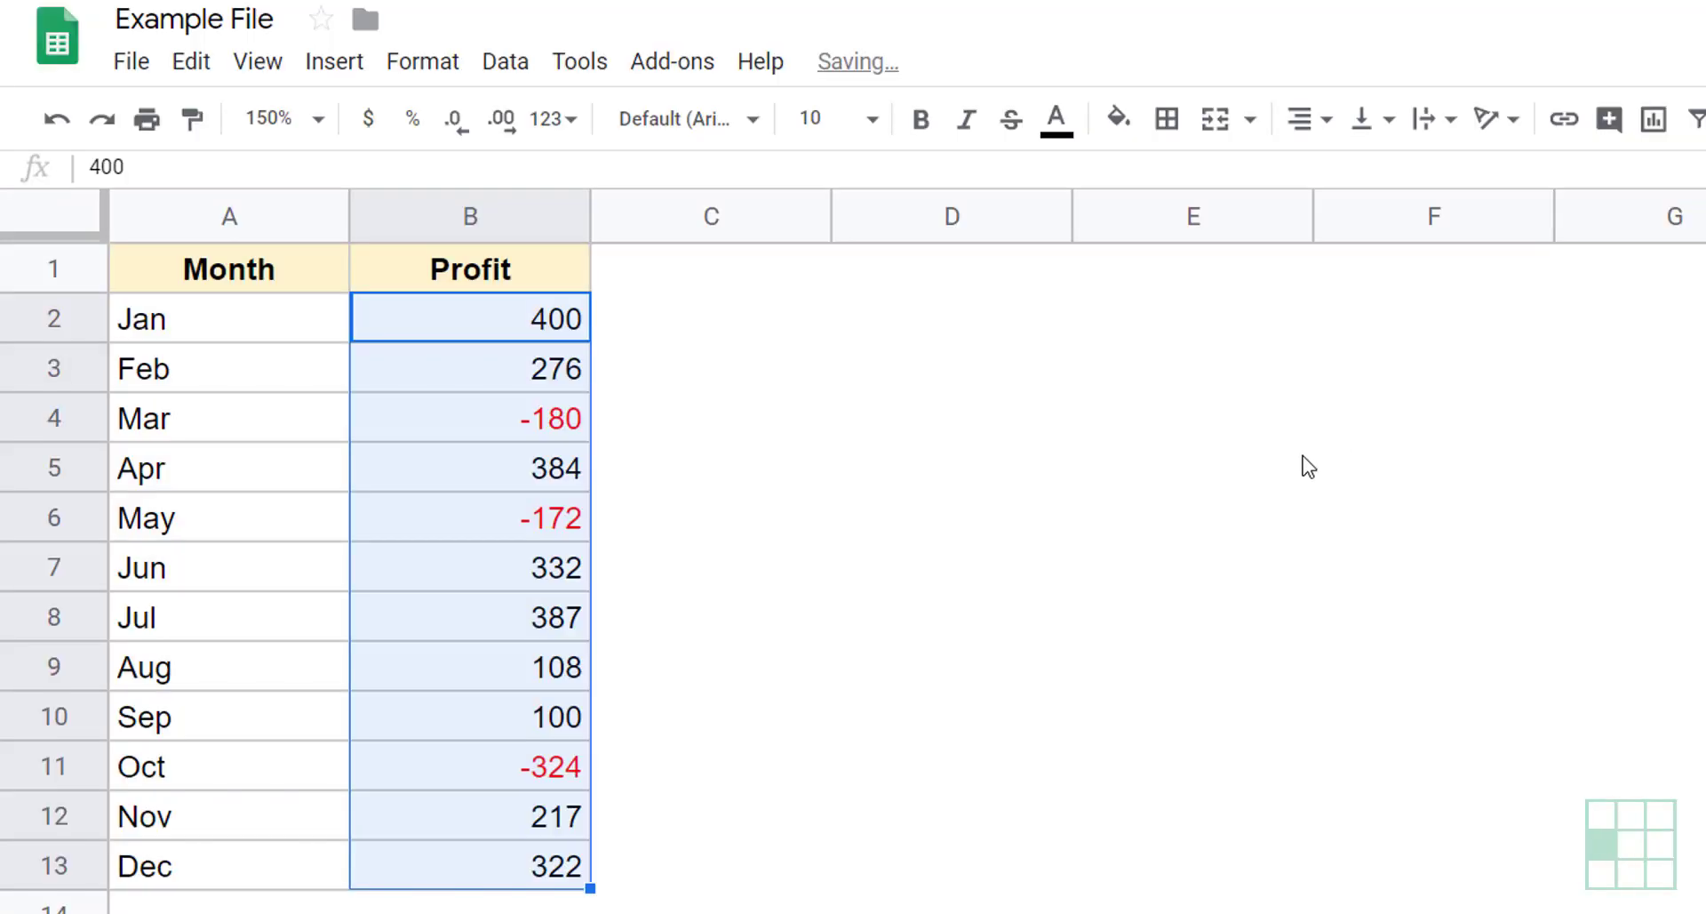
{"action": "left_click", "coordinate": [317, 411]}
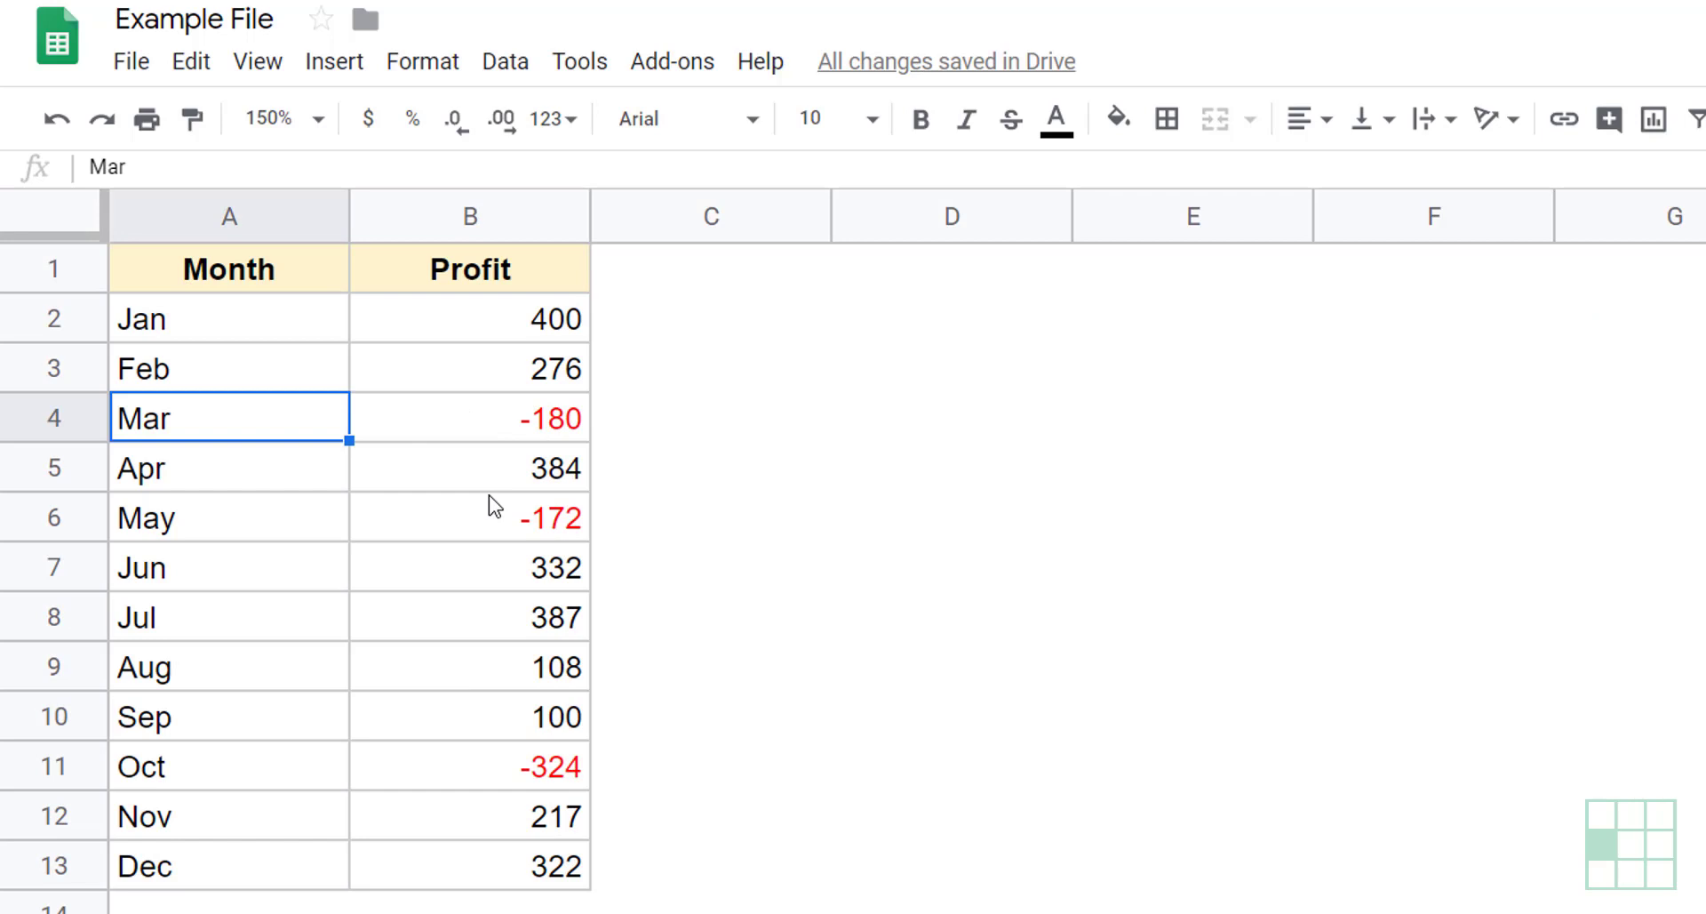